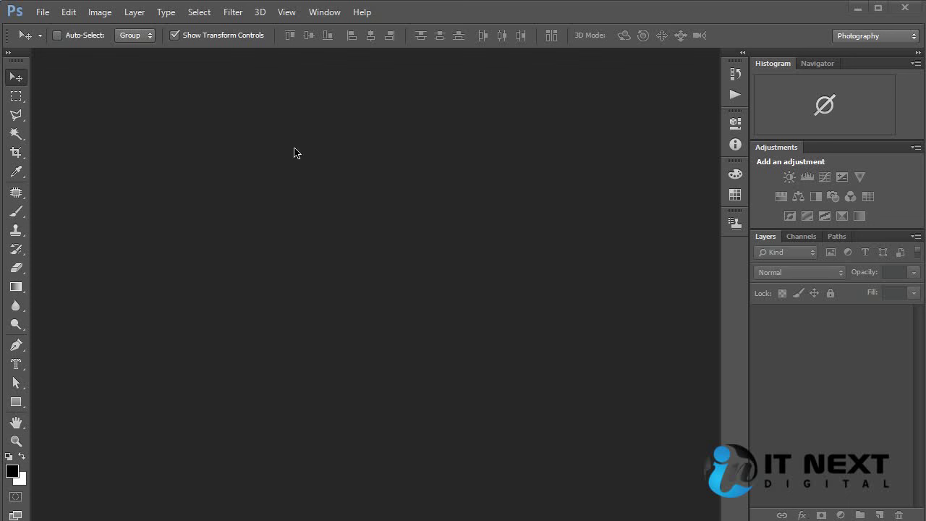
# - Duplicate the portrait JPG inside the CC folder from the Open dialog
pyautogui.hotkey('ctrl', 'o')
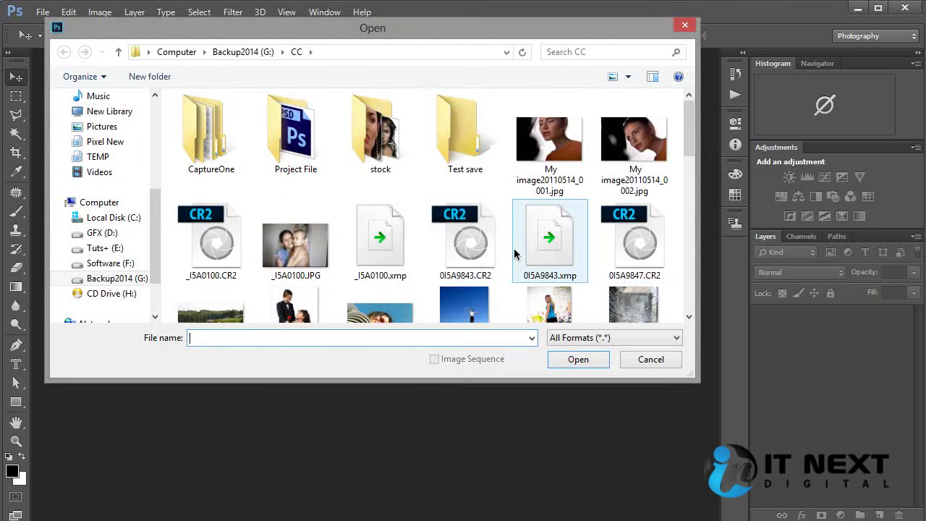
pyautogui.moveTo(689, 134); pyautogui.dragTo(695, 259)
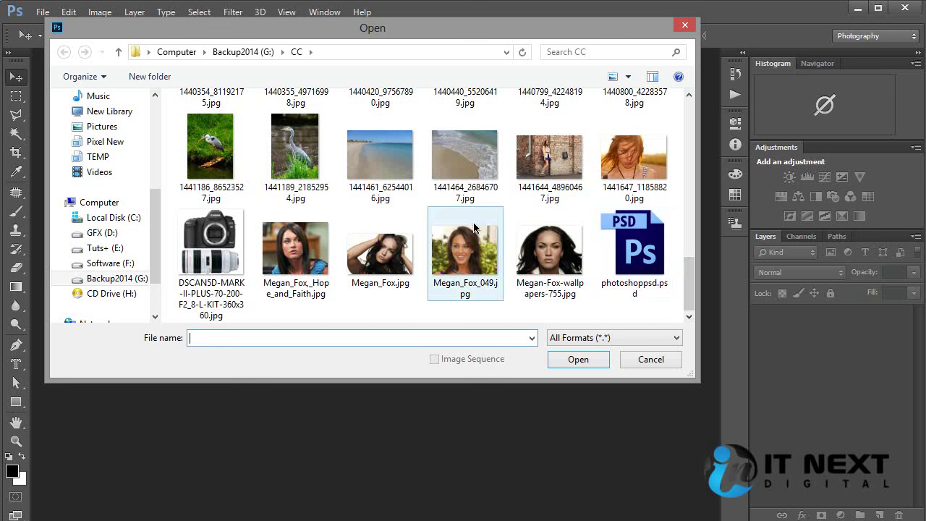
pyautogui.click(301, 259)
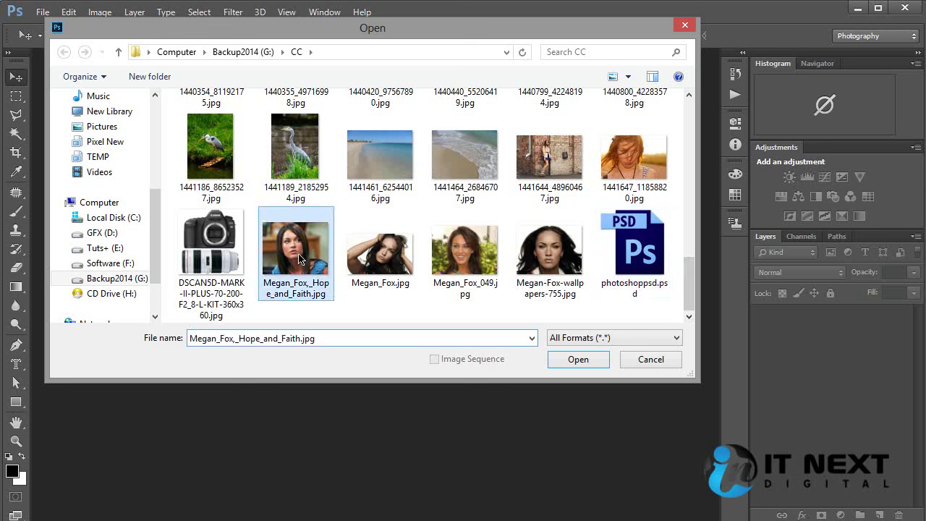
pyautogui.moveTo(296, 261); pyautogui.dragTo(340, 261)
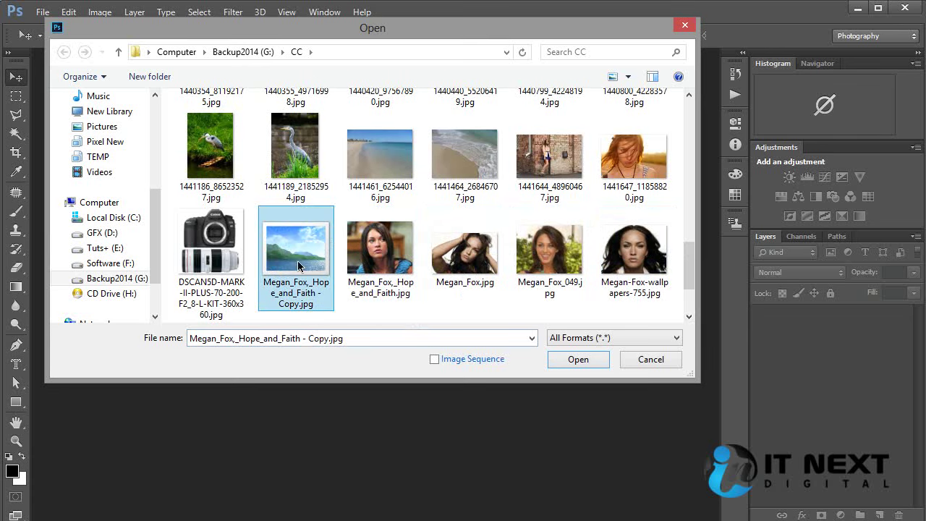
# - Open the portrait's '- Copy.jpg' duplicate as a new document
pyautogui.click(385, 243)
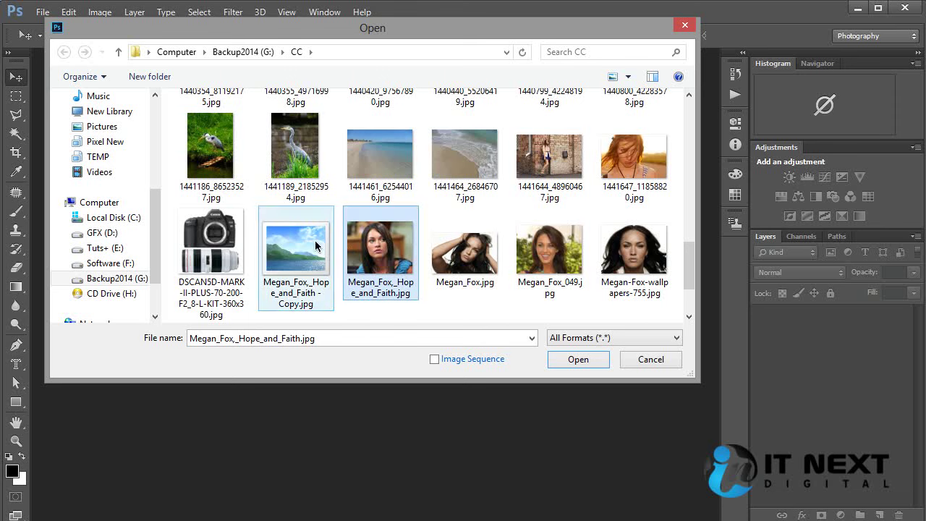
pyautogui.click(312, 245)
pyautogui.doubleClick(307, 260)
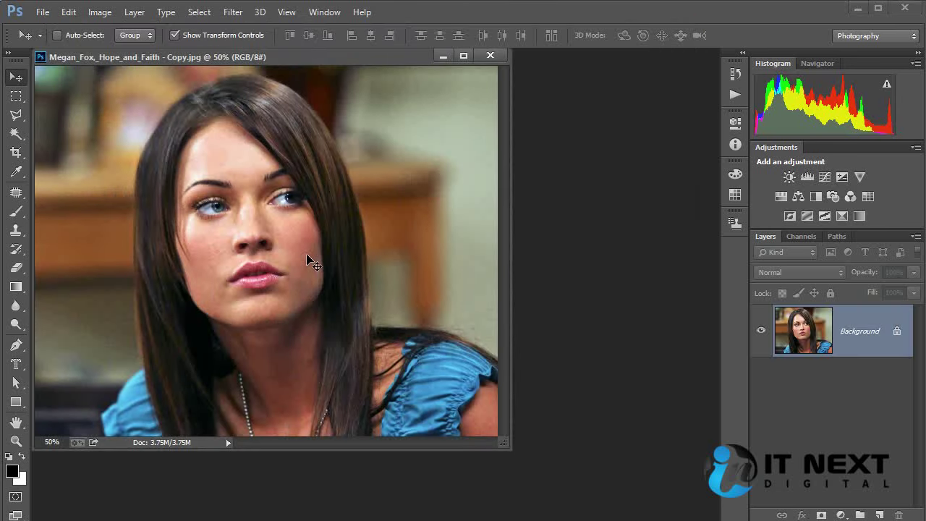
# - Push the nose and lips slightly downward with Liquify's Forward Warp and apply it
pyautogui.moveTo(382, 58); pyautogui.dragTo(429, 77)
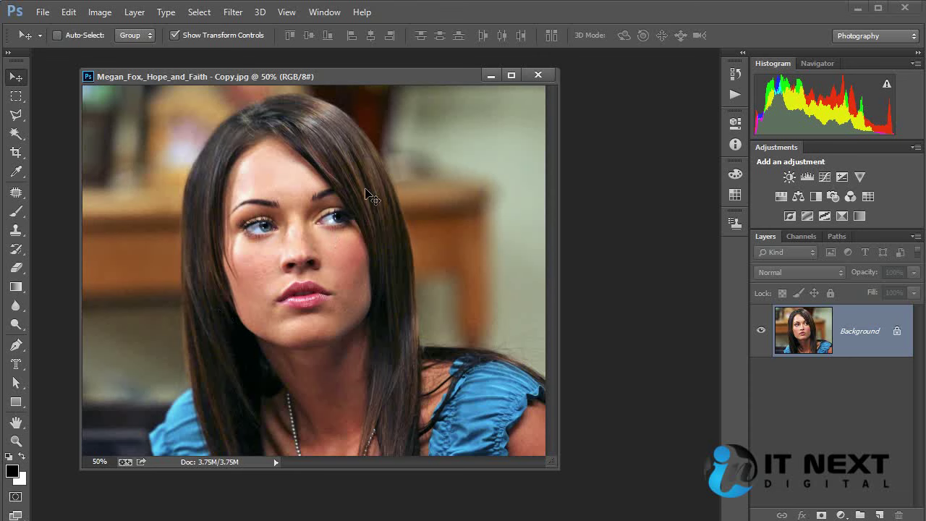
pyautogui.click(232, 14)
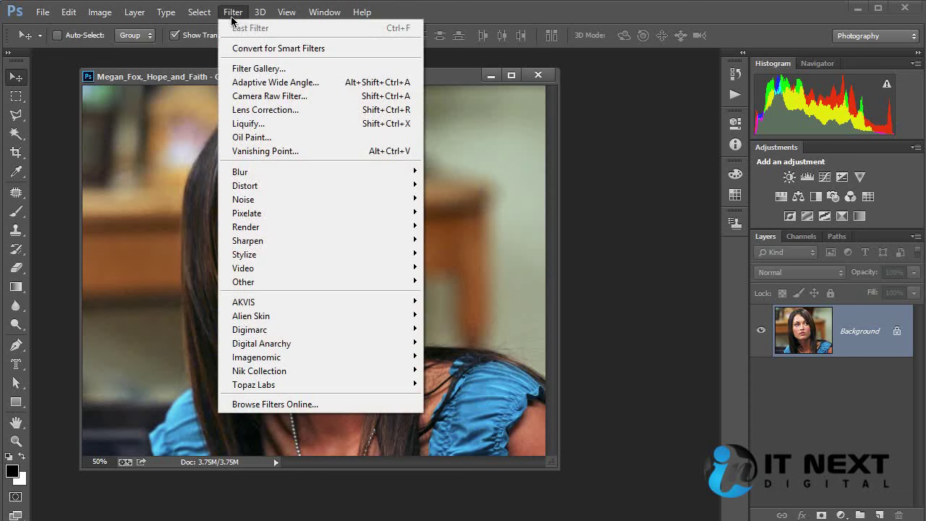
pyautogui.click(269, 123)
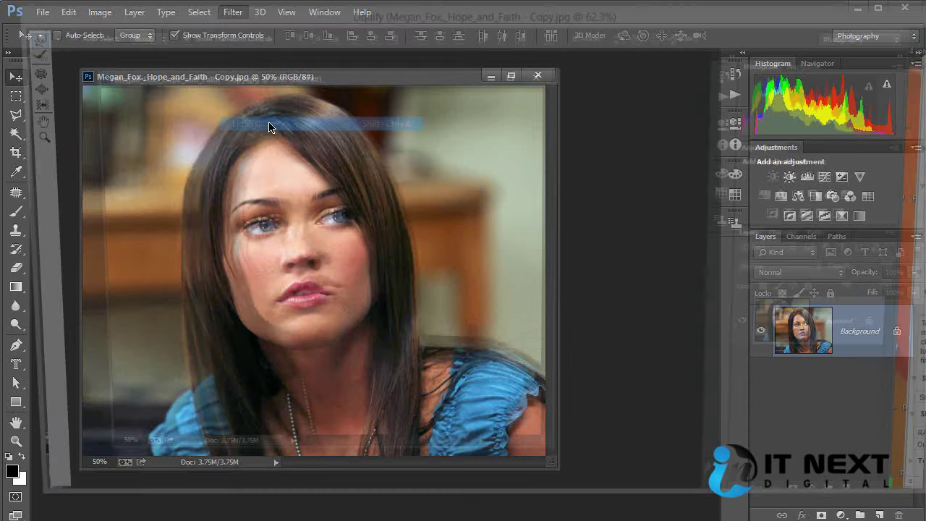
pyautogui.moveTo(350, 242)
pyautogui.mouseDown()
pyautogui.moveTo(359, 266)
pyautogui.moveTo(393, 186)
pyautogui.mouseUp()
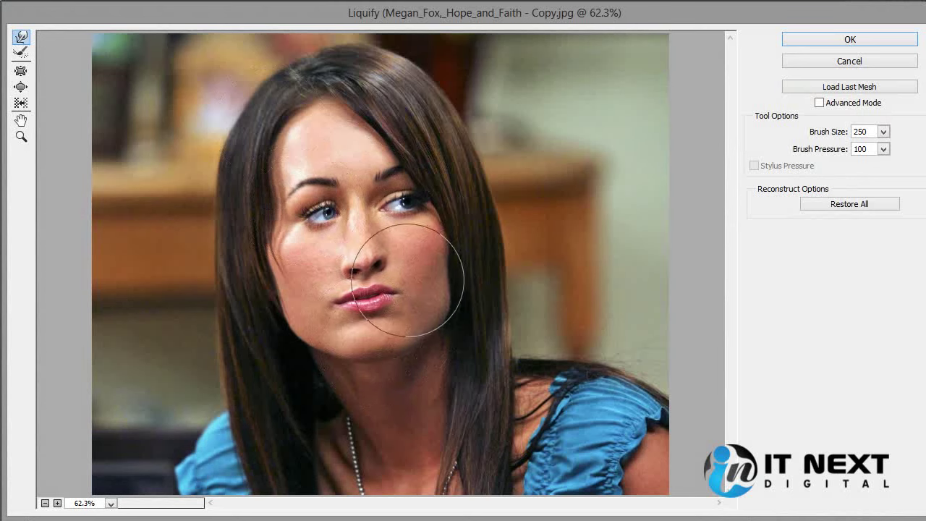
pyautogui.click(891, 40)
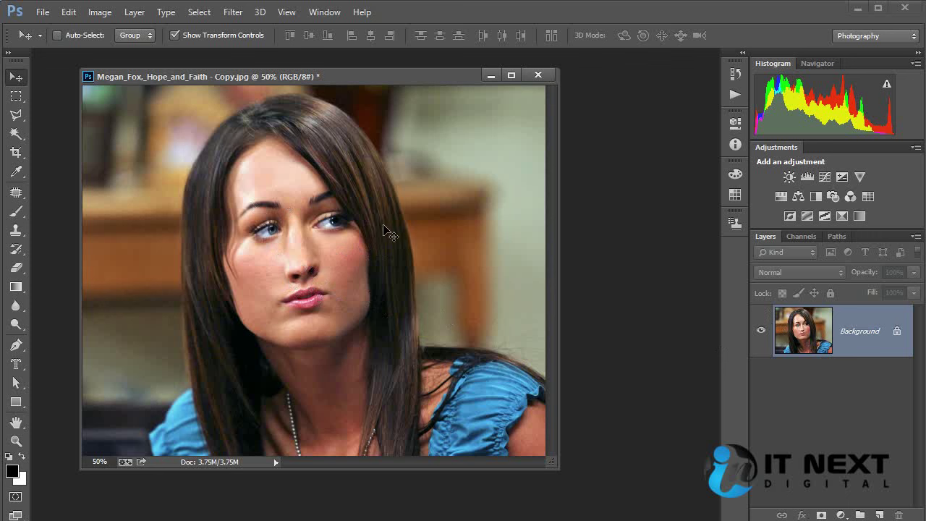
# - Open the original portrait JPG alongside the copy
pyautogui.doubleClick(567, 186)
pyautogui.moveTo(689, 133); pyautogui.dragTo(691, 304)
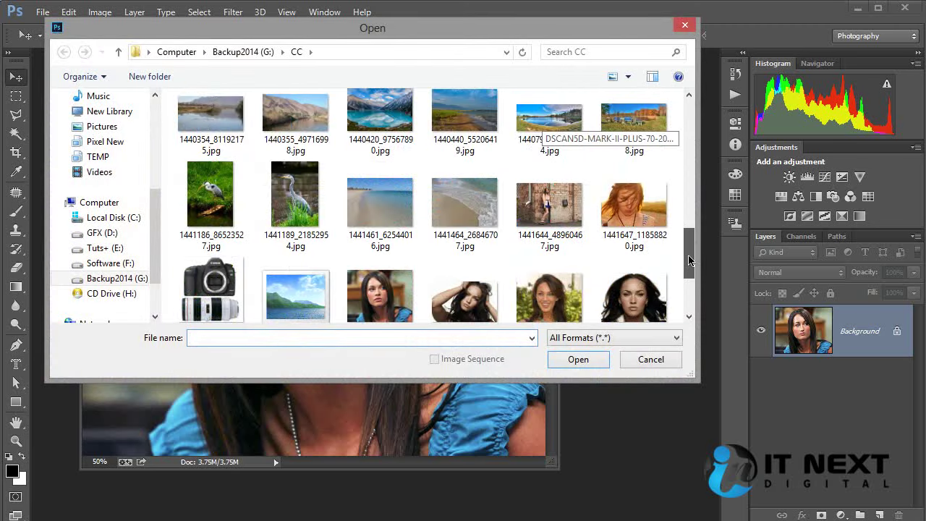
pyautogui.doubleClick(364, 176)
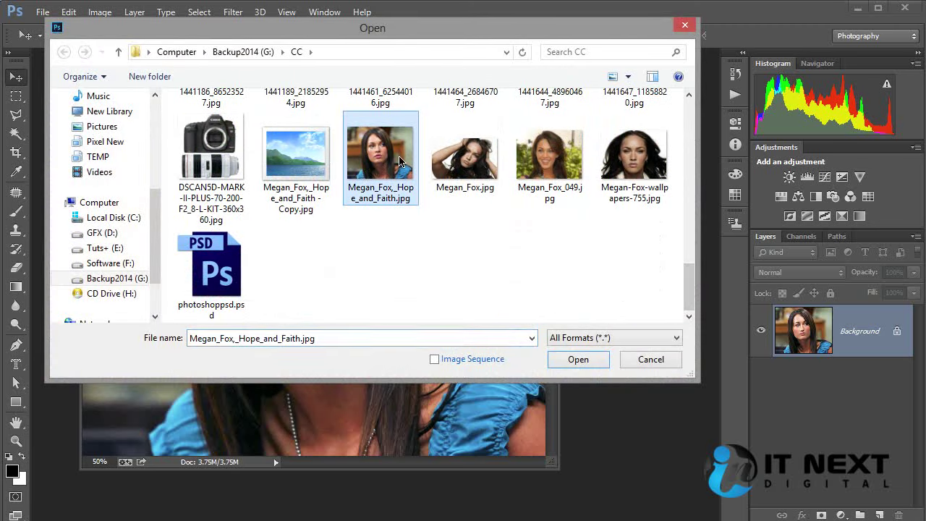
pyautogui.moveTo(340, 76); pyautogui.dragTo(437, 103)
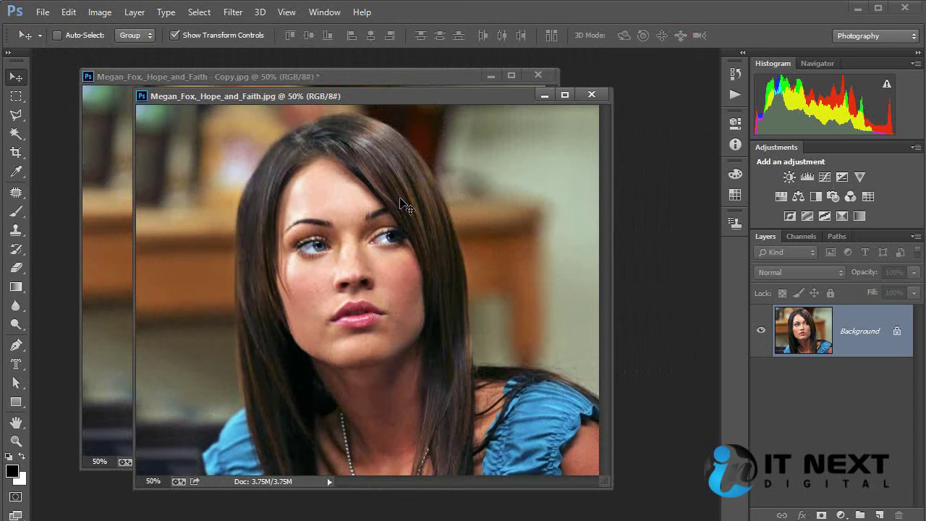
# - Add 'Hello' with the Horizontal Type Tool and scale it across the lower photo
pyautogui.press('t')
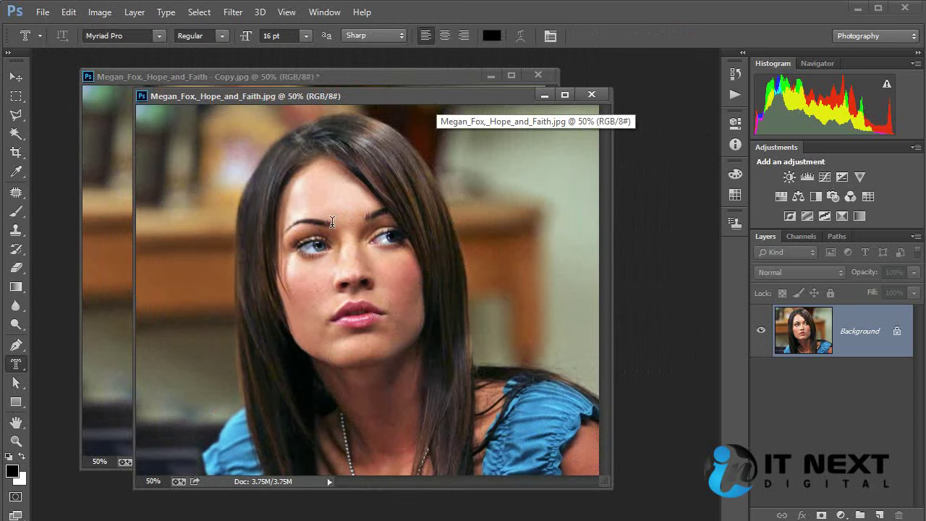
pyautogui.click(321, 243)
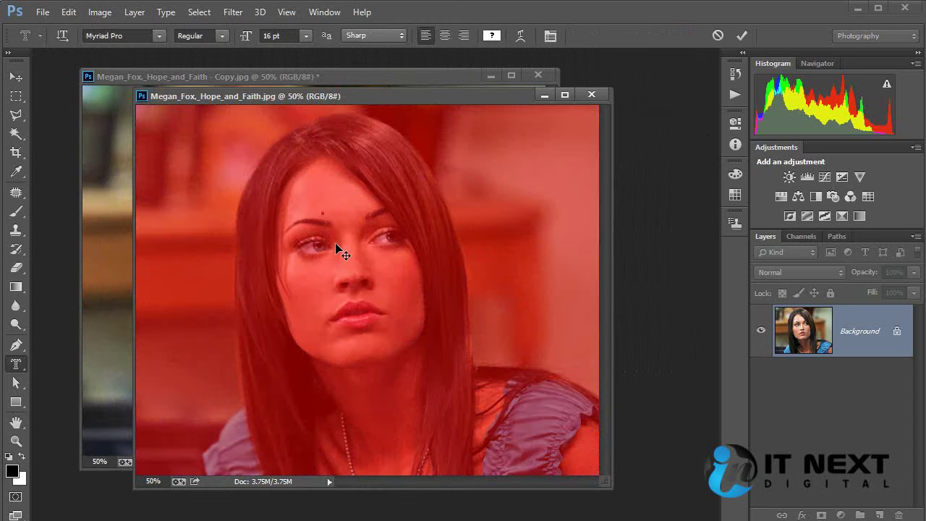
pyautogui.press('Escape')
pyautogui.rightClick(23, 370)
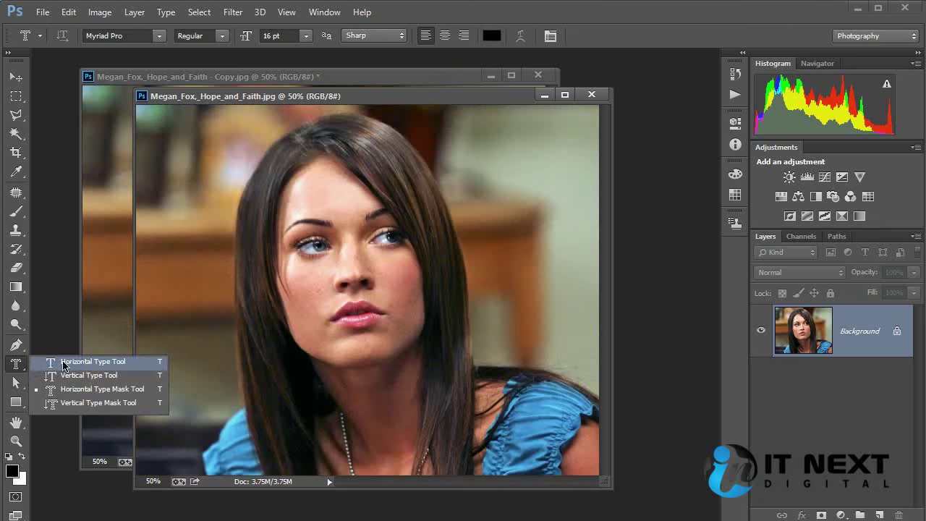
pyautogui.click(101, 359)
pyautogui.click(250, 228)
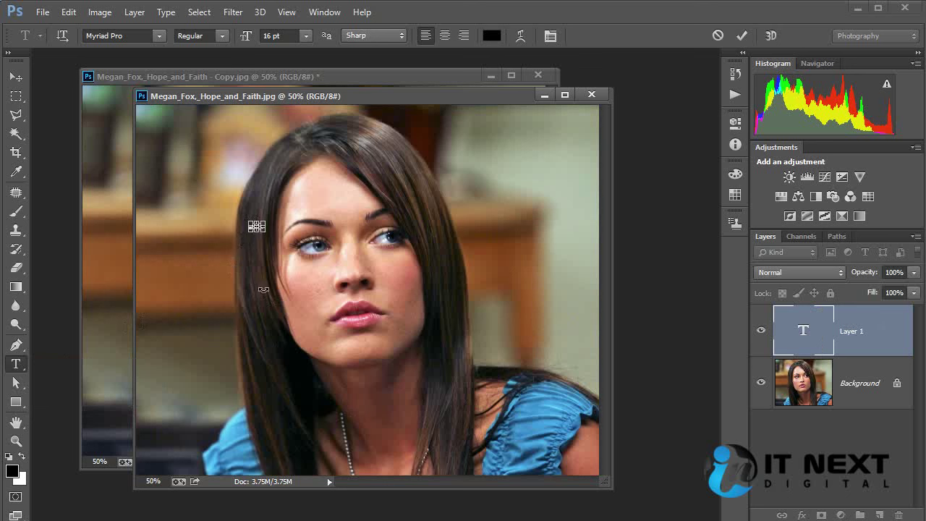
pyautogui.click(15, 76)
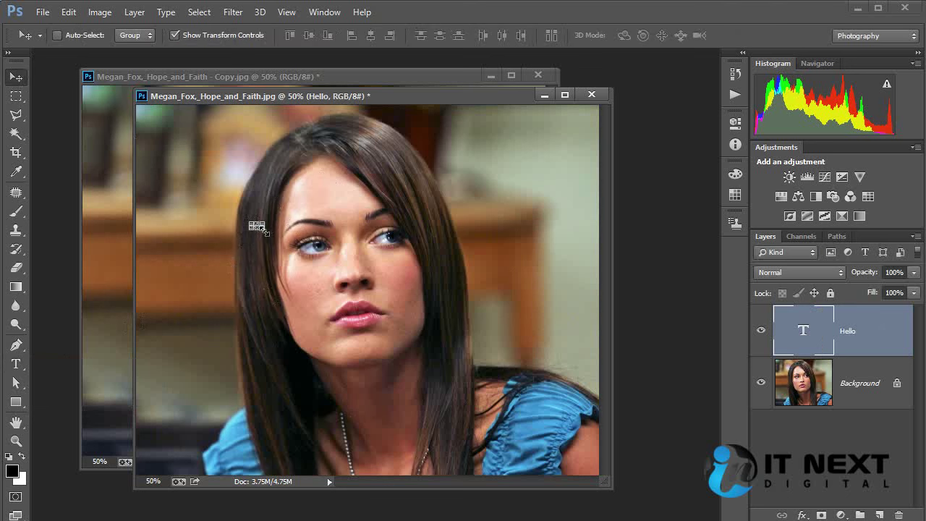
pyautogui.hotkey('ctrl', 't')
pyautogui.moveTo(266, 232)
pyautogui.mouseDown()
pyautogui.moveTo(469, 382)
pyautogui.moveTo(468, 466)
pyautogui.mouseUp()
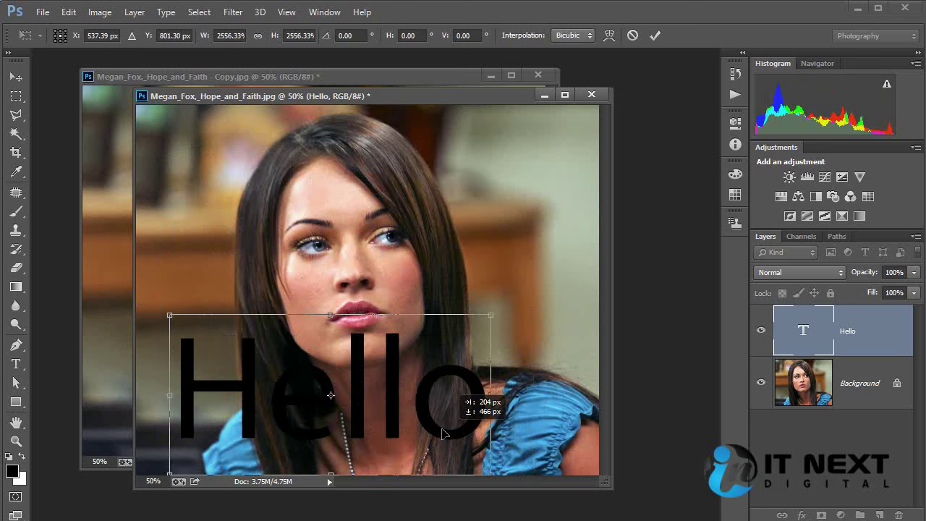
# - Commit the transform and set the Hello text colour to white (ffffff)
pyautogui.press('Return')
pyautogui.press('t')
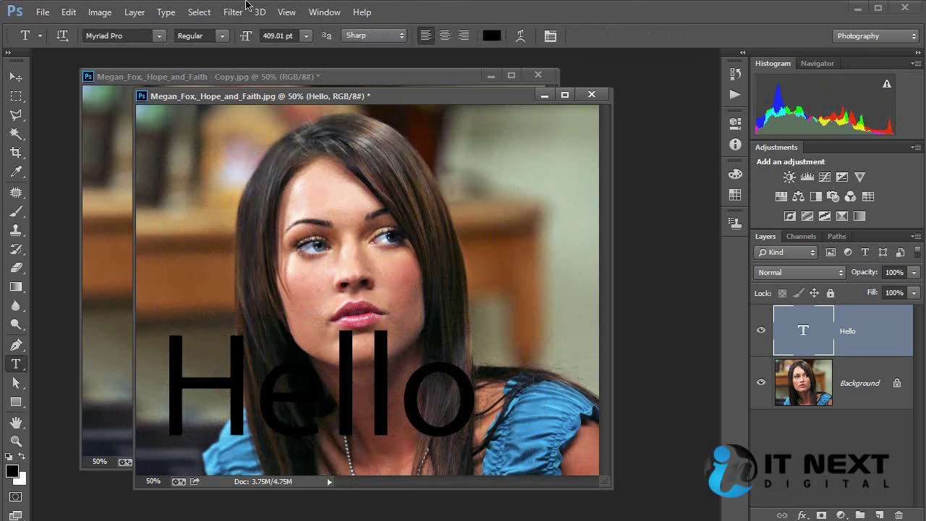
pyautogui.click(493, 37)
pyautogui.write('ffffff')
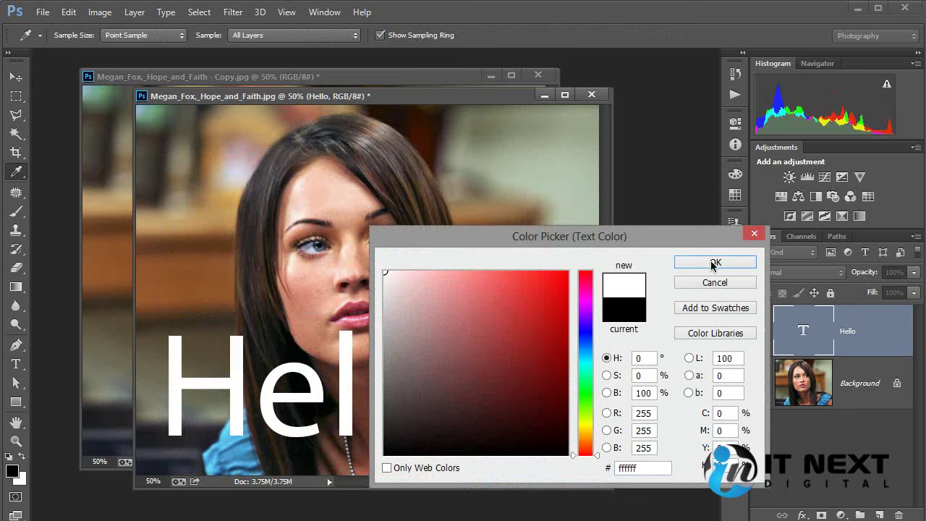
pyautogui.click(714, 263)
# - Give the Hello layer a drop shadow at 120° angle and 8 px distance
pyautogui.doubleClick(892, 340)
pyautogui.click(892, 339)
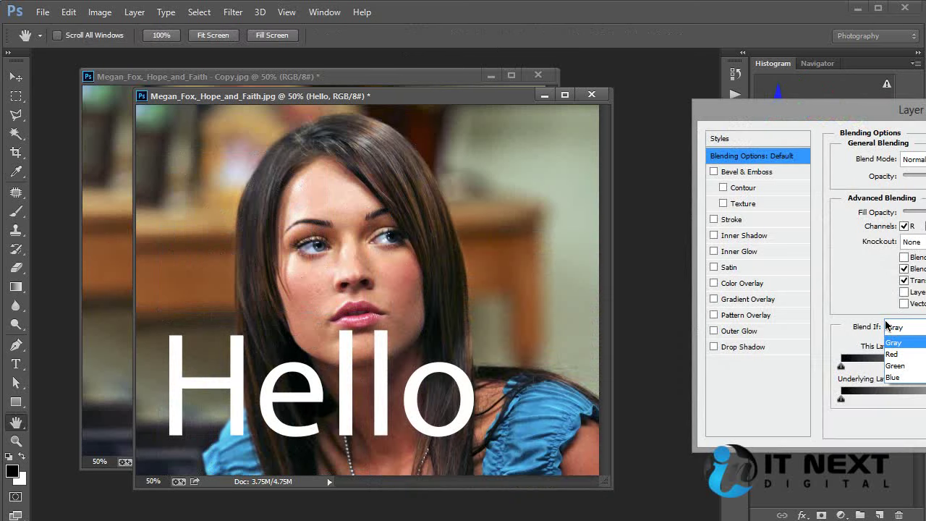
pyautogui.click(746, 348)
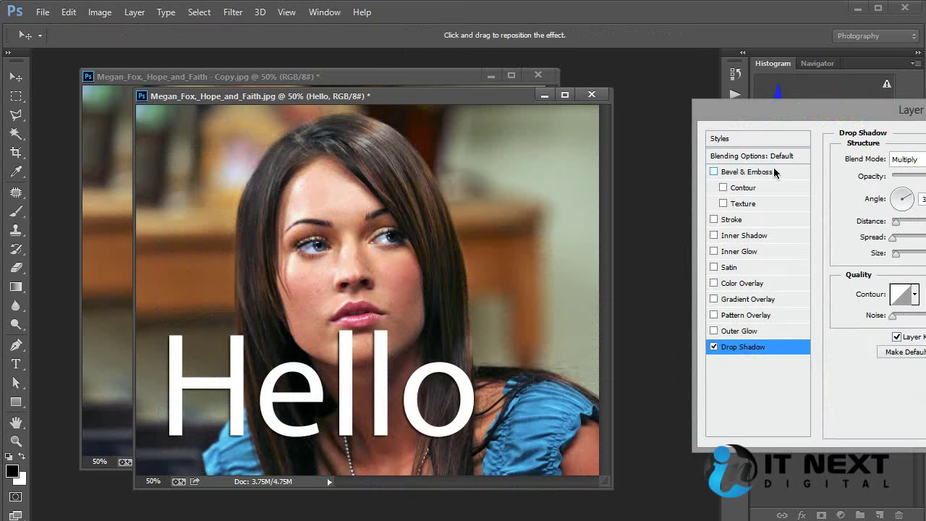
pyautogui.moveTo(790, 124); pyautogui.dragTo(609, 103)
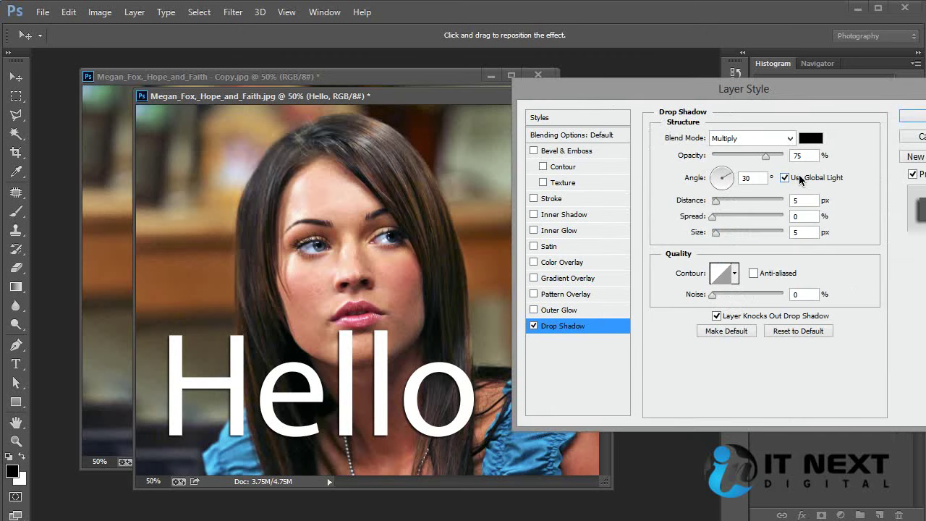
pyautogui.click(800, 177)
pyautogui.moveTo(716, 206); pyautogui.dragTo(719, 206)
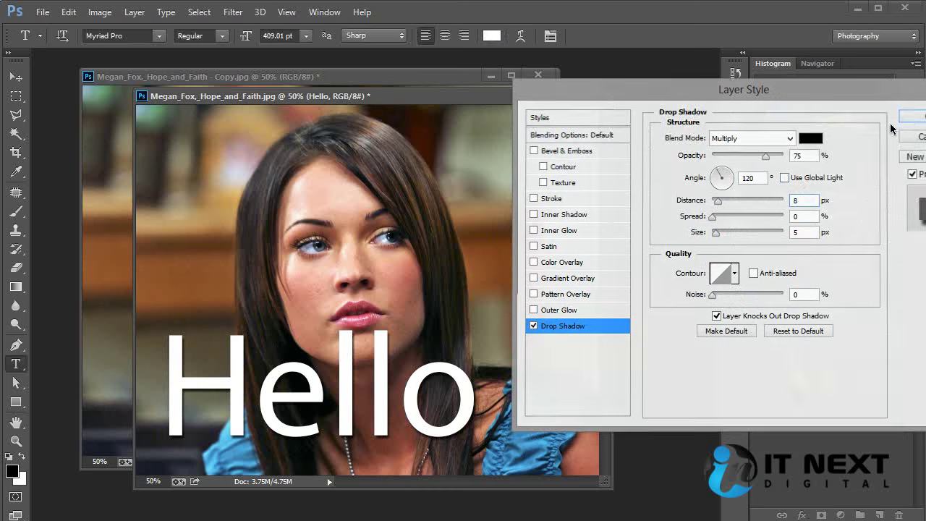
pyautogui.click(910, 118)
pyautogui.click(25, 76)
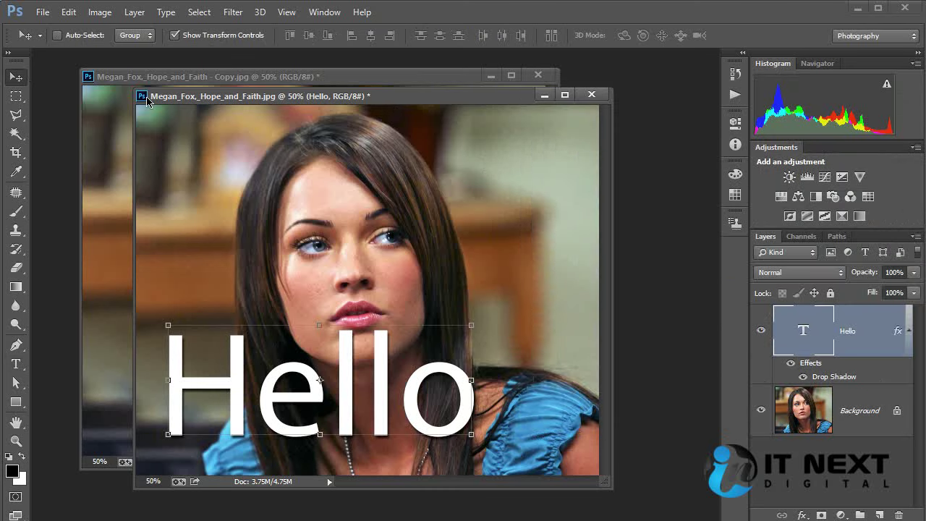
pyautogui.click(112, 118)
# - Cancel the JPEG Options and Save As prompts, then bring the portrait copy forward
pyautogui.hotkey('ctrl', 's')
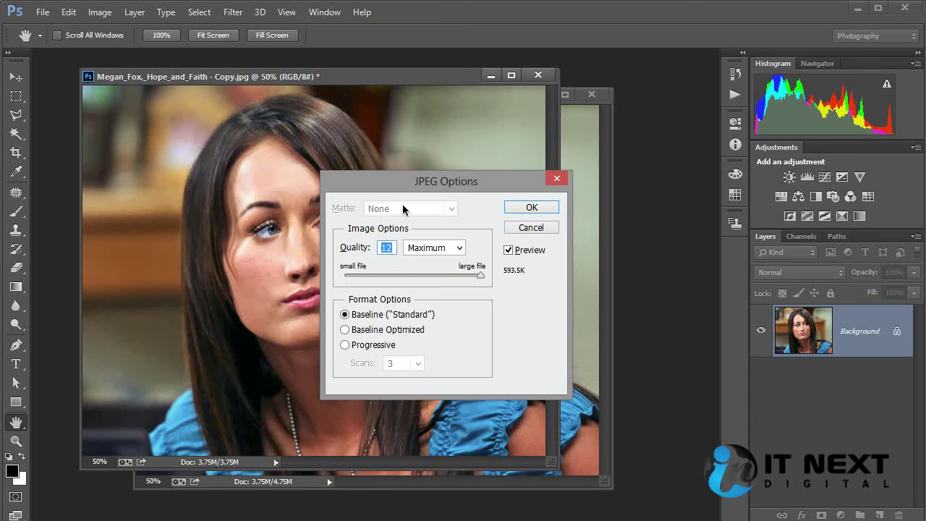
pyautogui.click(544, 228)
pyautogui.click(575, 236)
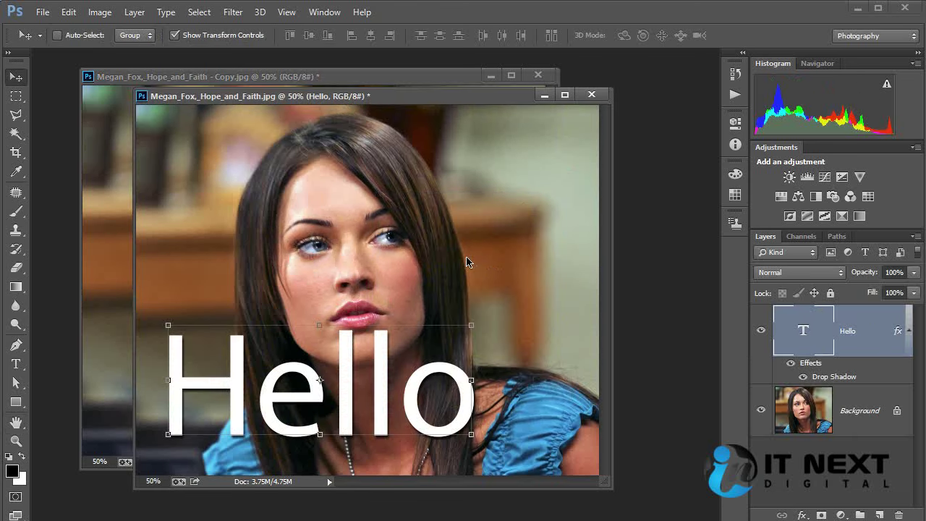
pyautogui.hotkey('ctrl', 's')
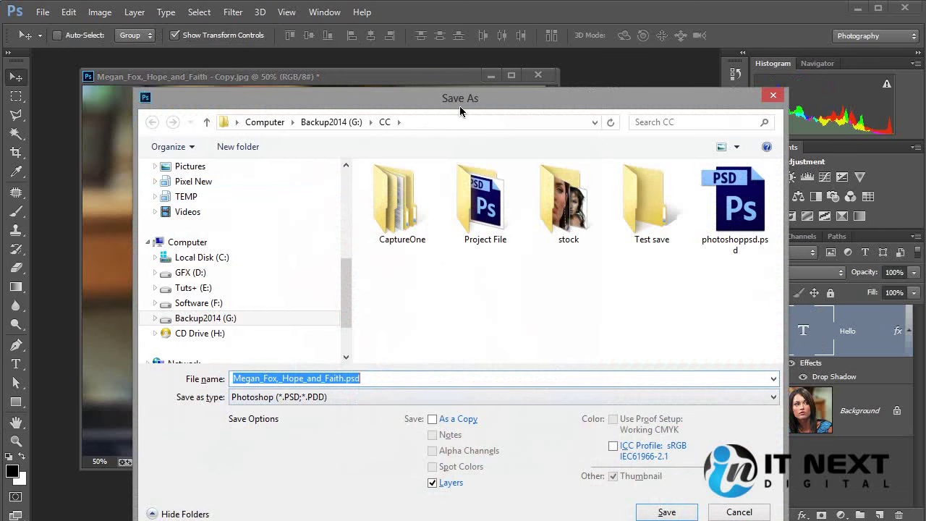
pyautogui.click(771, 96)
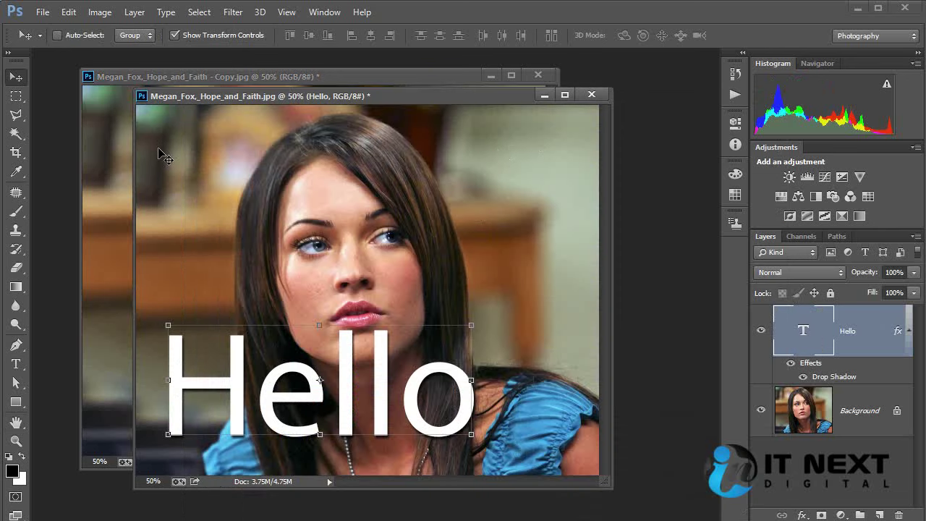
pyautogui.click(112, 163)
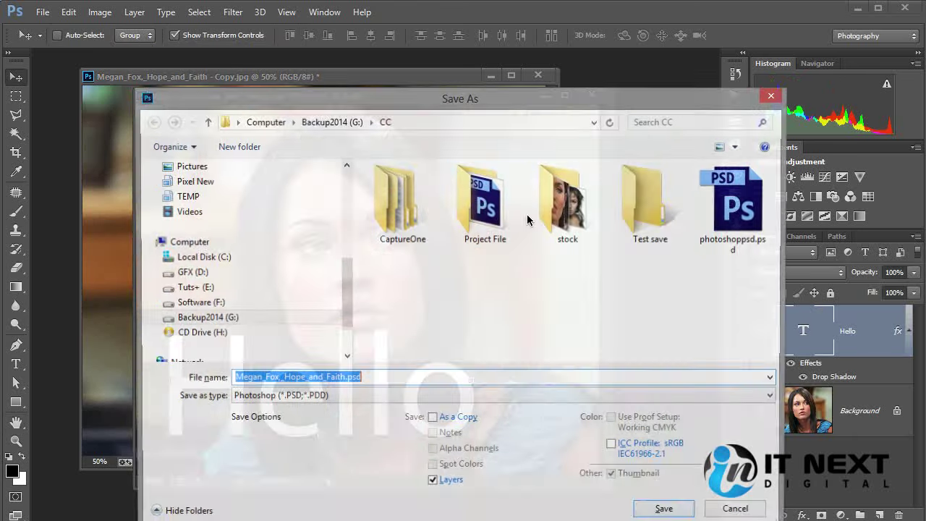
pyautogui.click(737, 510)
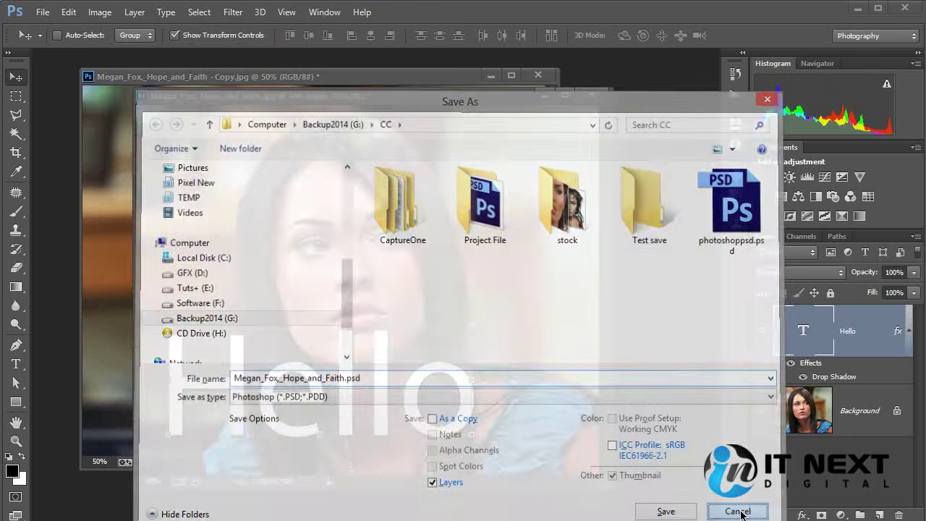
pyautogui.click(119, 151)
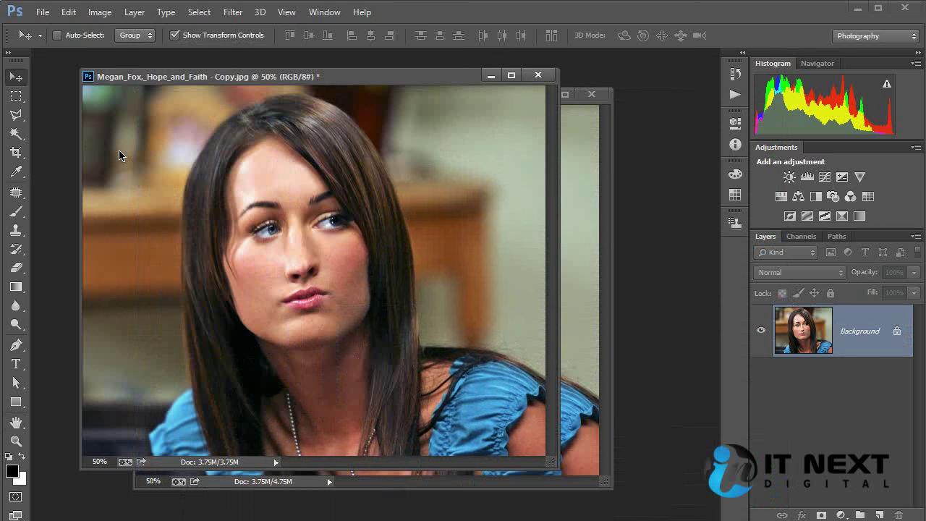
# - Dismiss the File menu, activate the Hello document and show its Layer menu
pyautogui.click(40, 11)
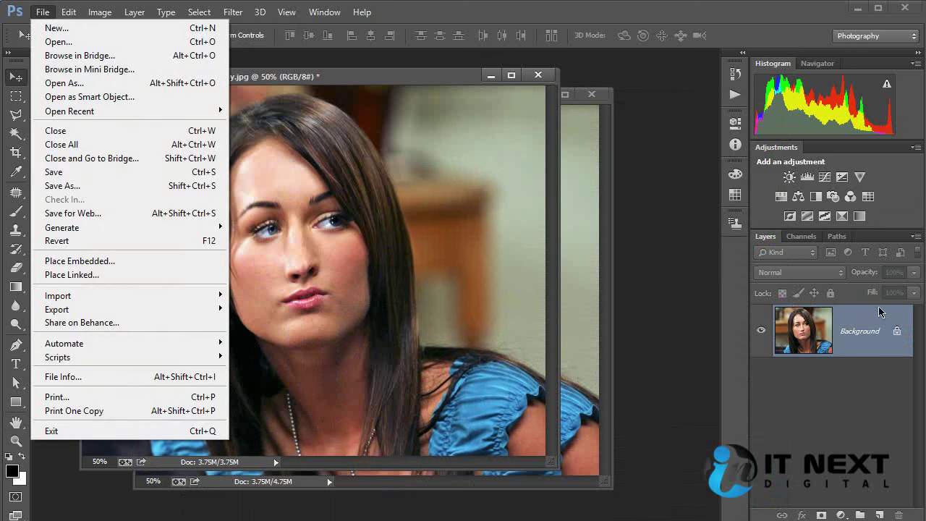
pyautogui.click(871, 327)
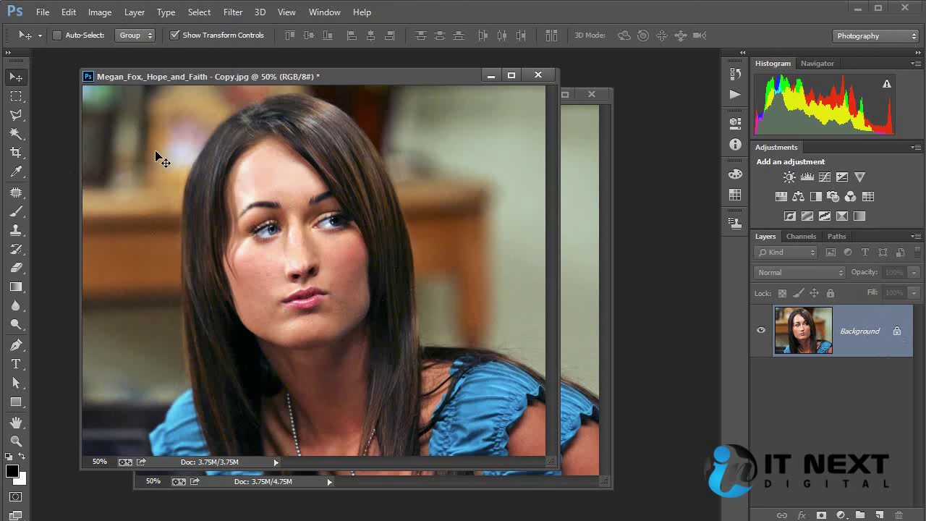
pyautogui.click(563, 193)
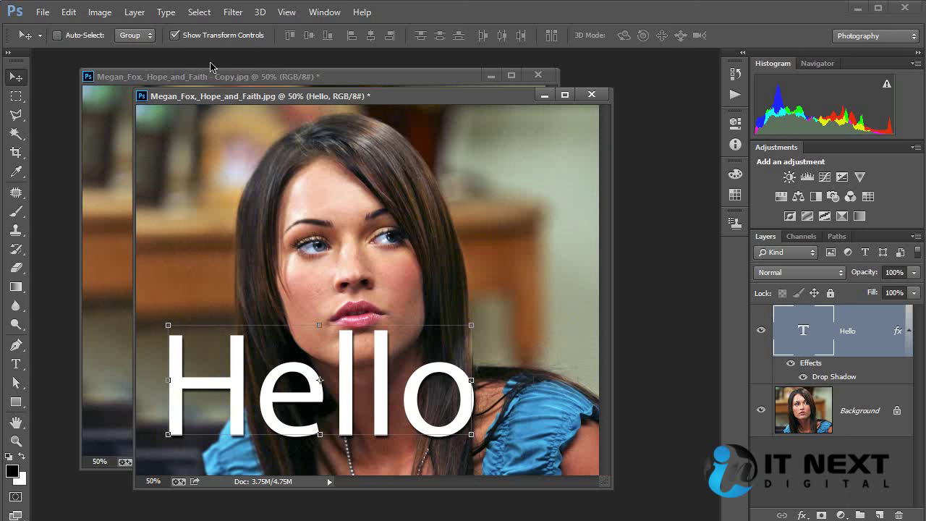
pyautogui.click(106, 14)
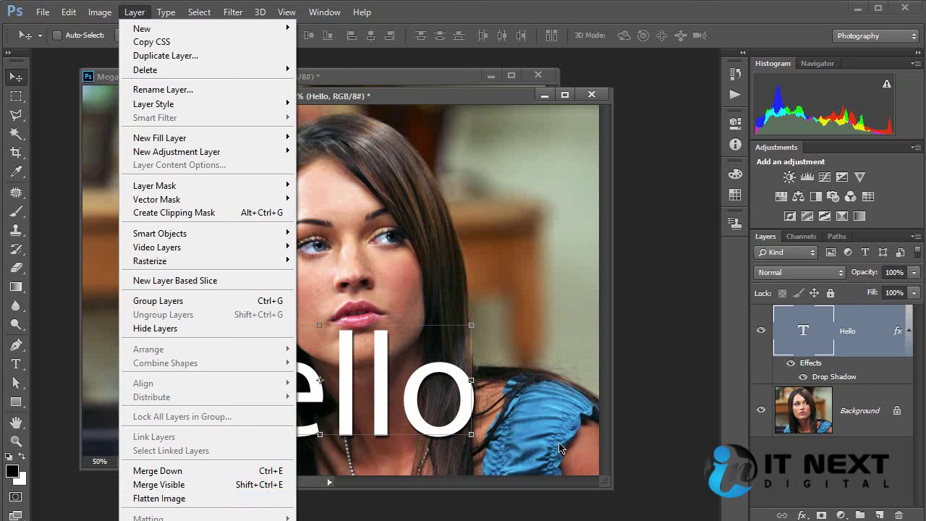
# - Flatten and undo on the Hello image, then save the portrait copy over its JPEG
pyautogui.click(141, 499)
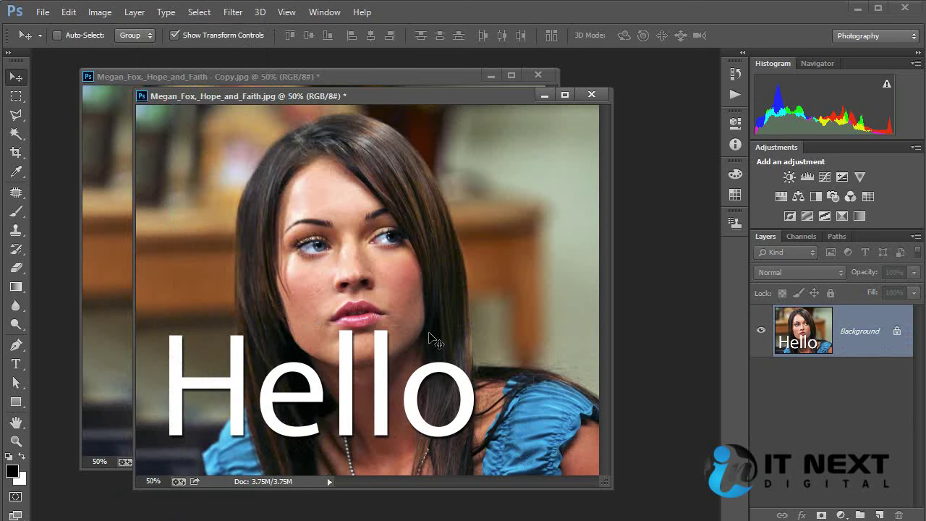
pyautogui.hotkey('ctrl', 'z')
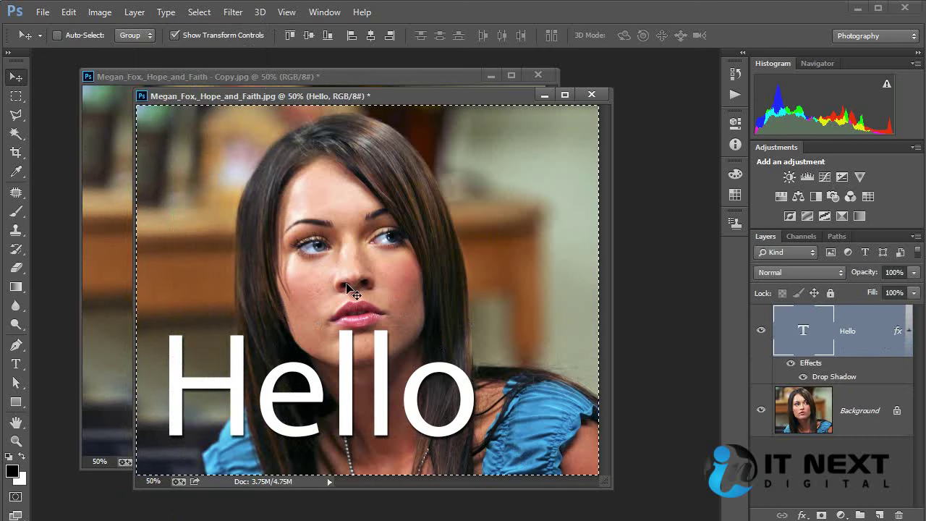
pyautogui.click(101, 233)
pyautogui.click(42, 12)
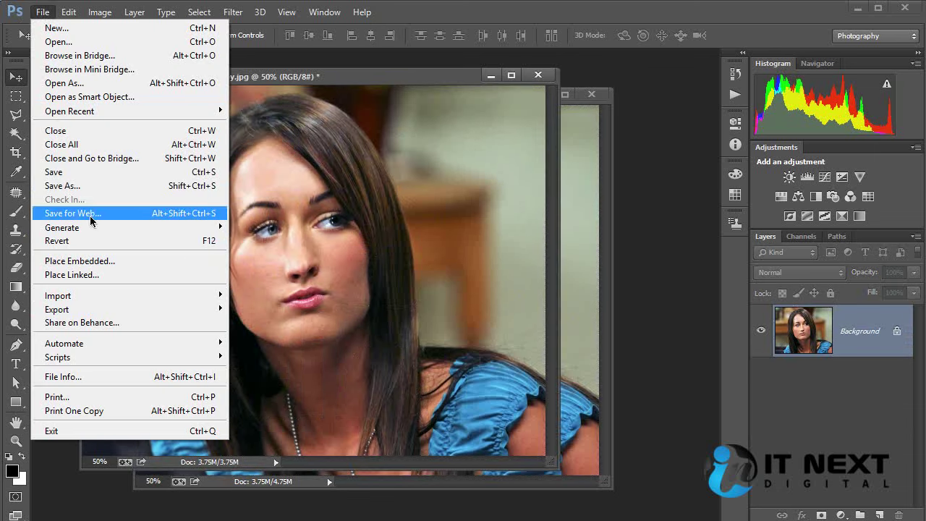
pyautogui.click(91, 173)
pyautogui.click(531, 207)
pyautogui.click(580, 204)
# - Close the Hello image without saving its changes
pyautogui.press('v')
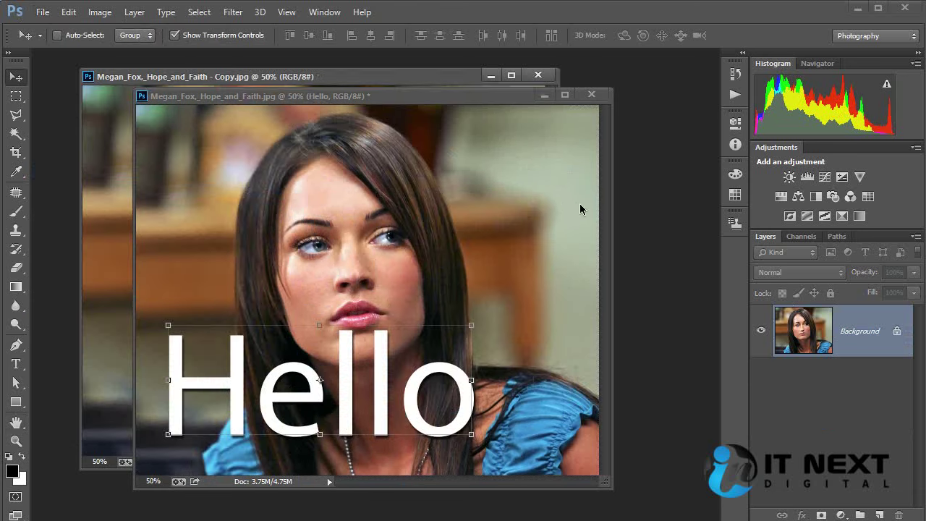
pyautogui.hotkey('ctrl', 'shift', 's')
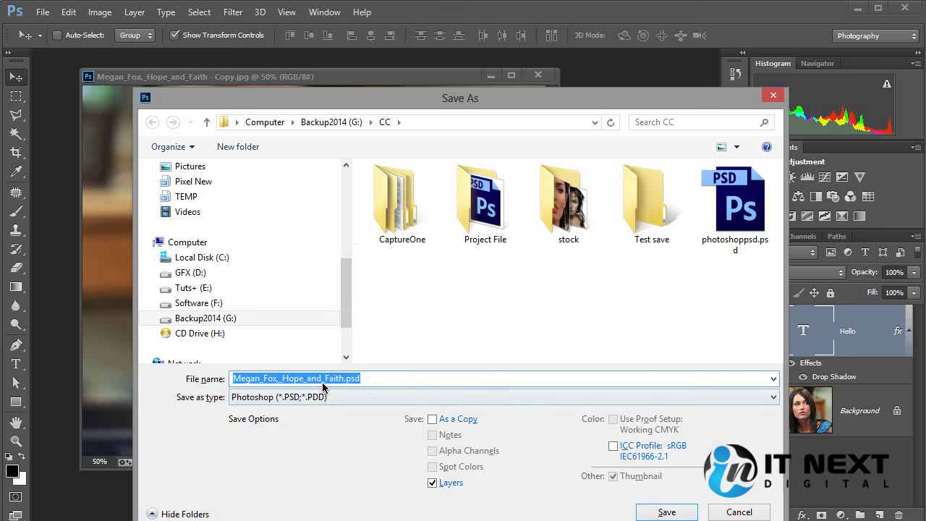
pyautogui.click(738, 511)
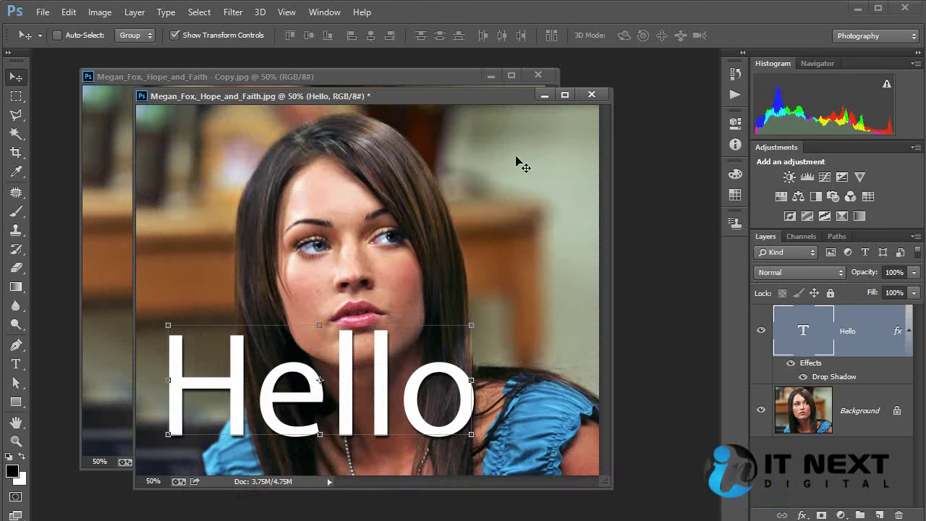
pyautogui.click(594, 96)
pyautogui.click(467, 214)
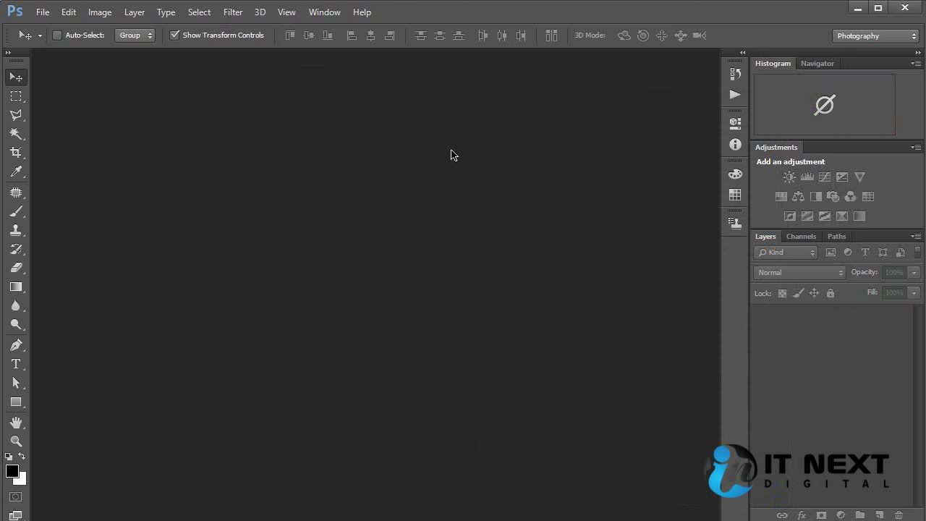
# - Reopen the saved portrait Copy.jpg from the CC folder
pyautogui.doubleClick(451, 153)
pyautogui.moveTo(645, 108); pyautogui.dragTo(645, 306)
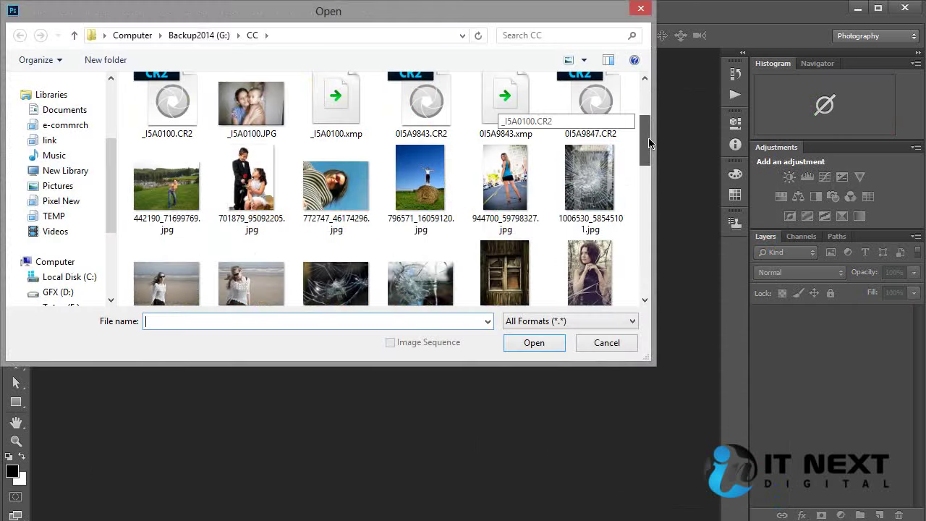
pyautogui.click(272, 163)
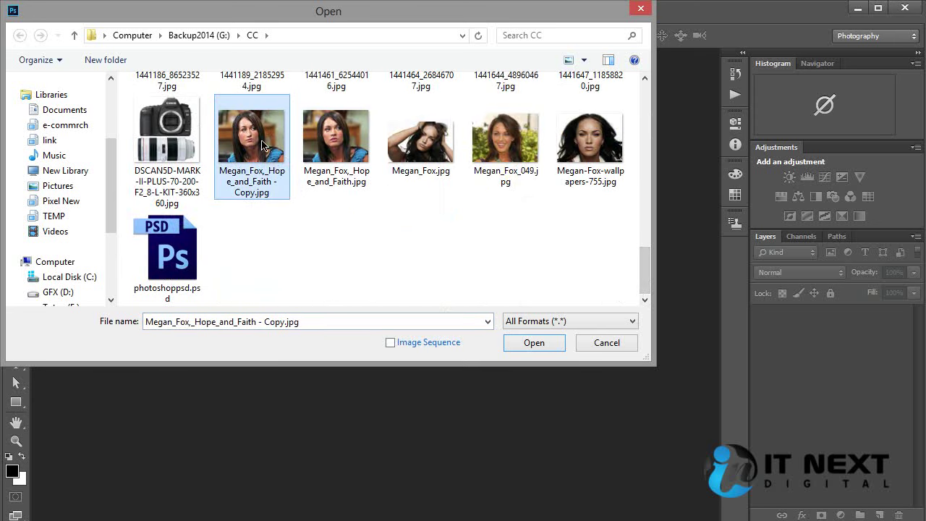
pyautogui.doubleClick(262, 145)
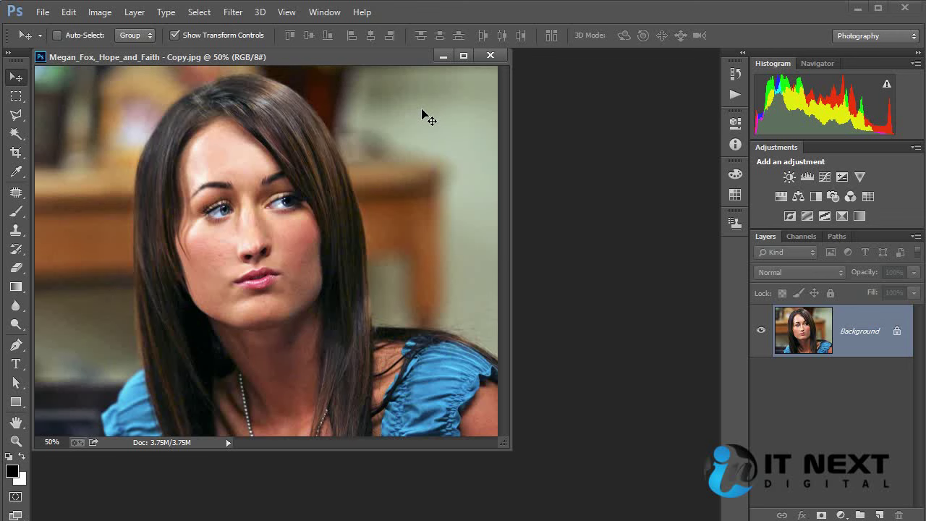
# - Close the portrait copy, then browse the Open dialog and cancel it
pyautogui.click(490, 58)
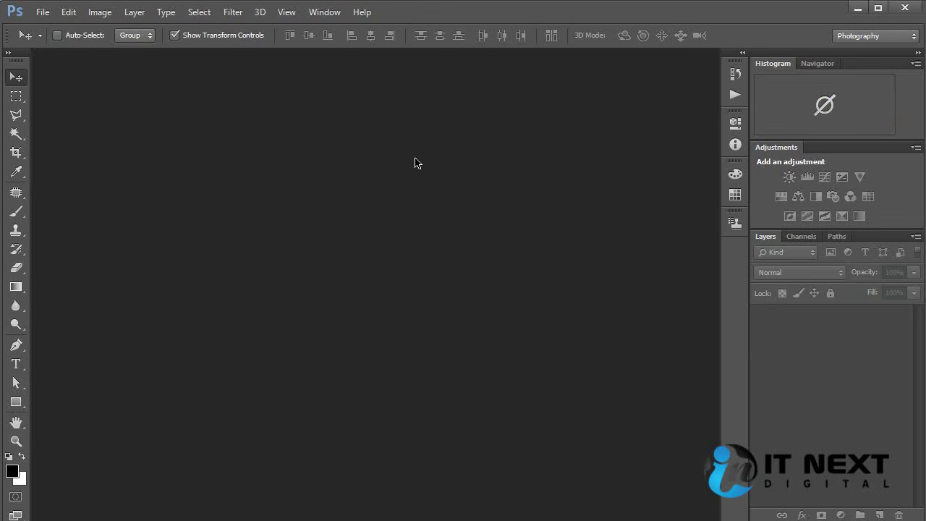
pyautogui.hotkey('ctrl', 'o')
pyautogui.moveTo(640, 141)
pyautogui.mouseDown()
pyautogui.moveTo(643, 289)
pyautogui.moveTo(645, 140)
pyautogui.moveTo(647, 251)
pyautogui.mouseUp()
pyautogui.scroll(-5, 648, 251)
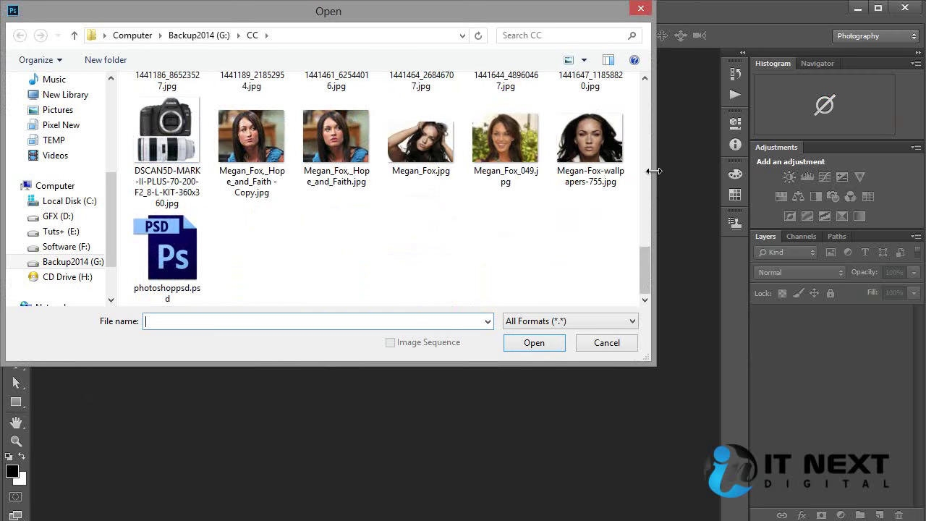
pyautogui.click(640, 8)
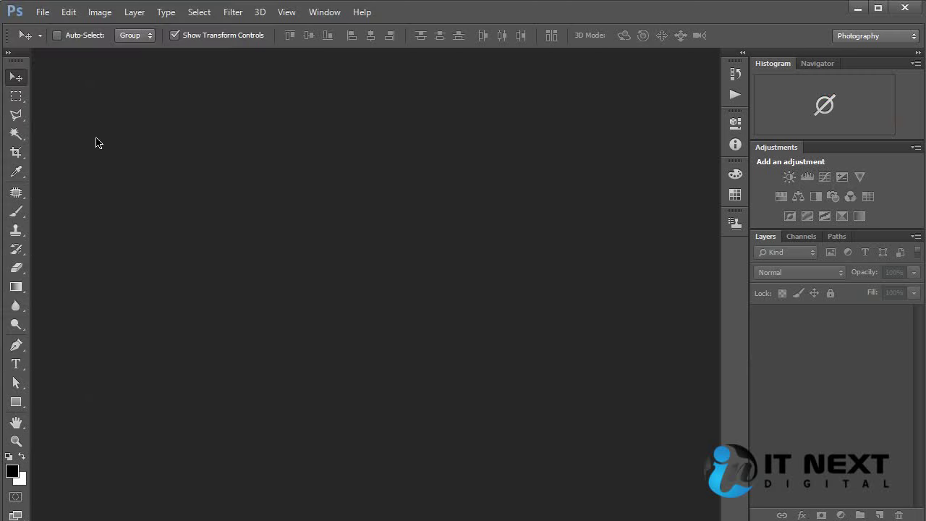
# - Open 1441647_11858820.jpg from the CC folder via File > Open
pyautogui.click(43, 13)
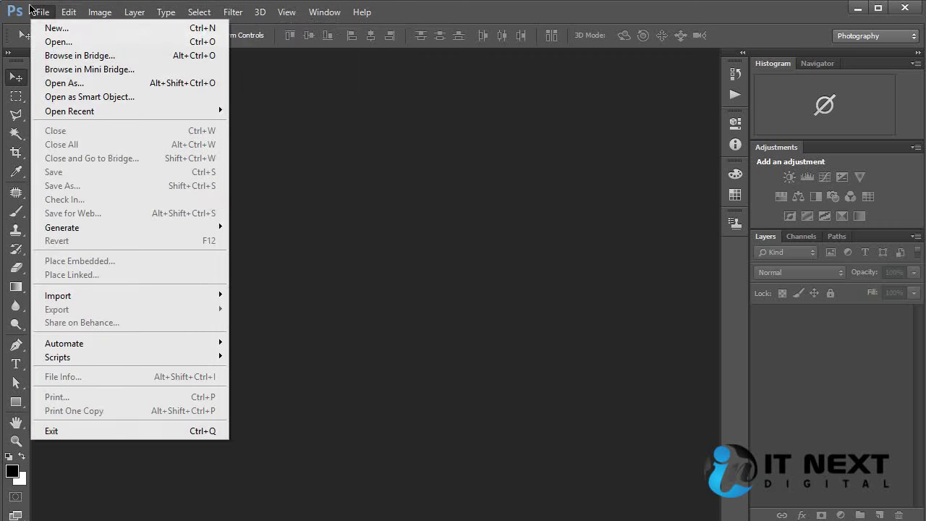
pyautogui.click(97, 46)
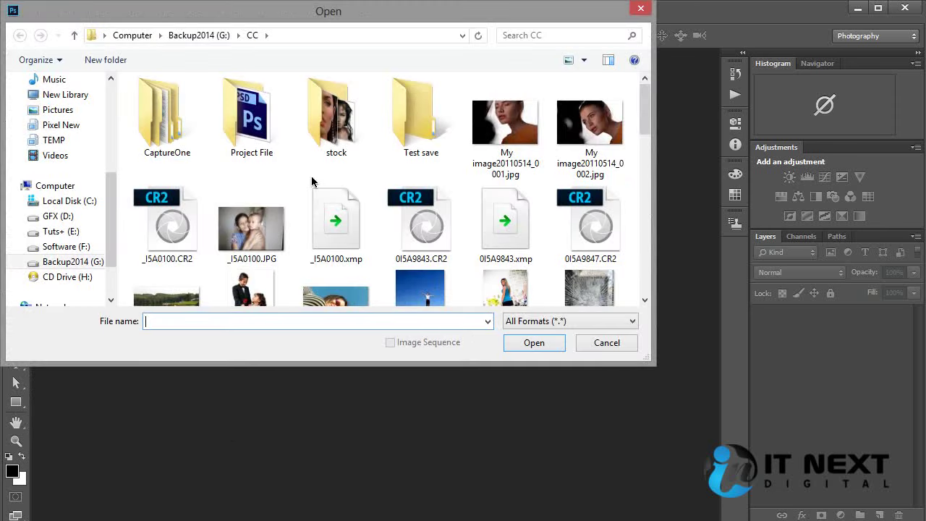
pyautogui.moveTo(644, 128)
pyautogui.mouseDown()
pyautogui.moveTo(640, 257)
pyautogui.moveTo(640, 235)
pyautogui.mouseUp()
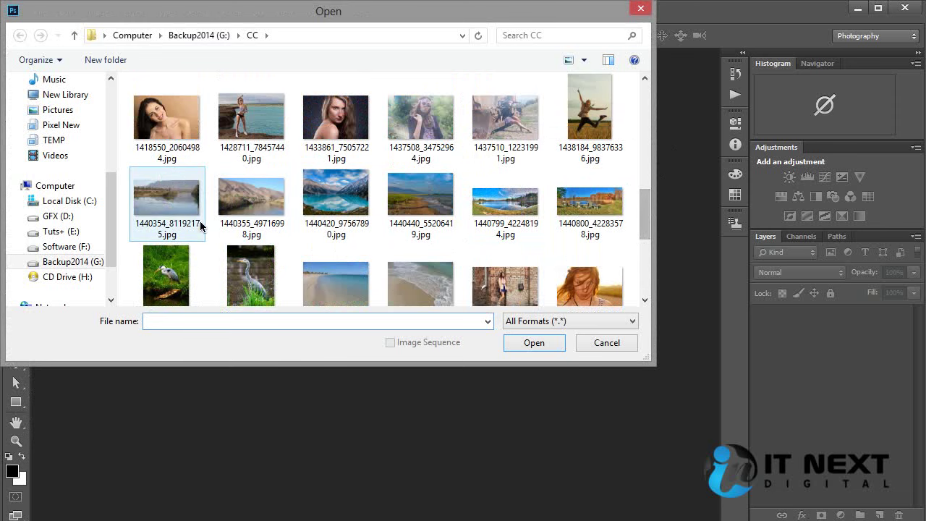
pyautogui.doubleClick(599, 290)
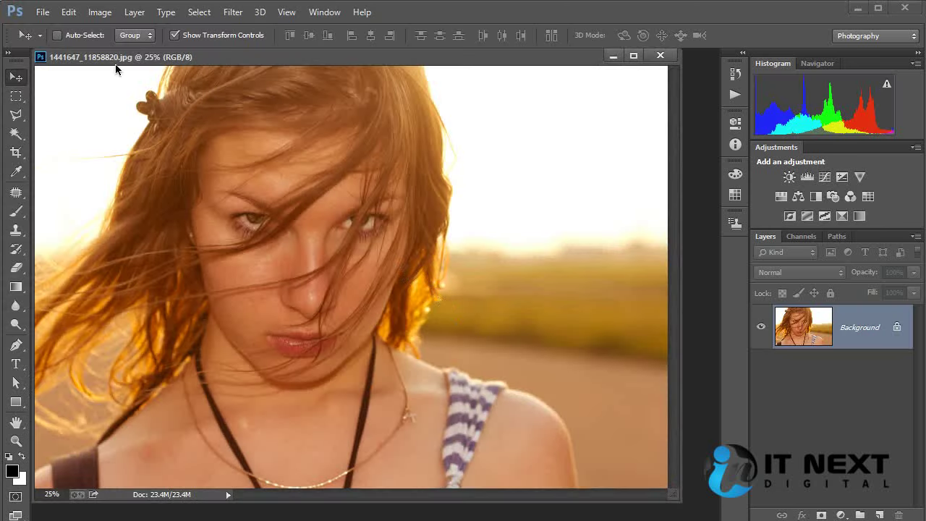
# - Open the File menu to reach Export > Paths to Illustrator
pyautogui.click(45, 13)
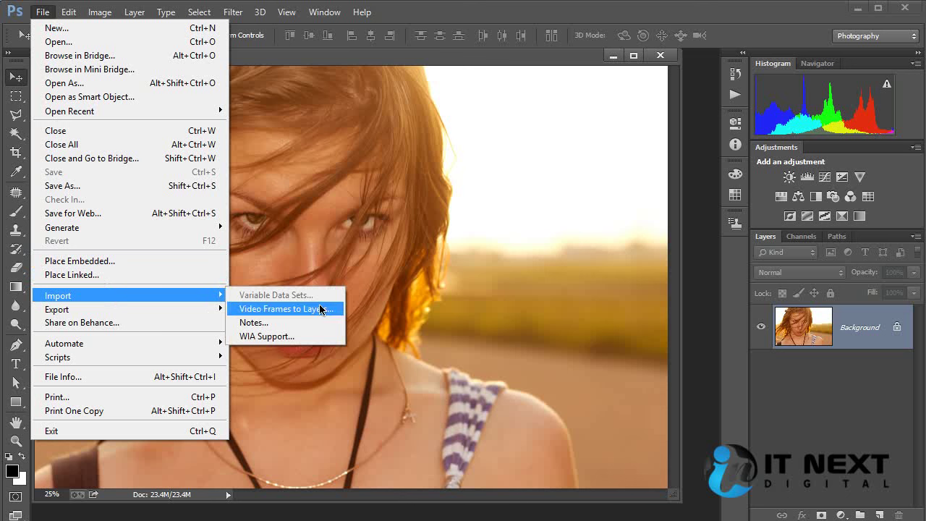
pyautogui.moveTo(127, 309)
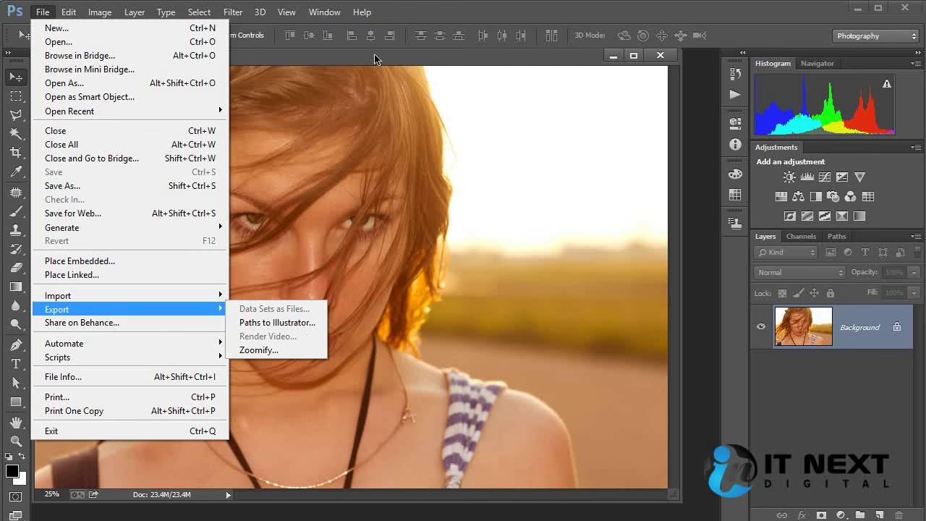
# - Type a letter A on the photo with the Horizontal Type Tool
pyautogui.click(375, 59)
pyautogui.click(16, 364)
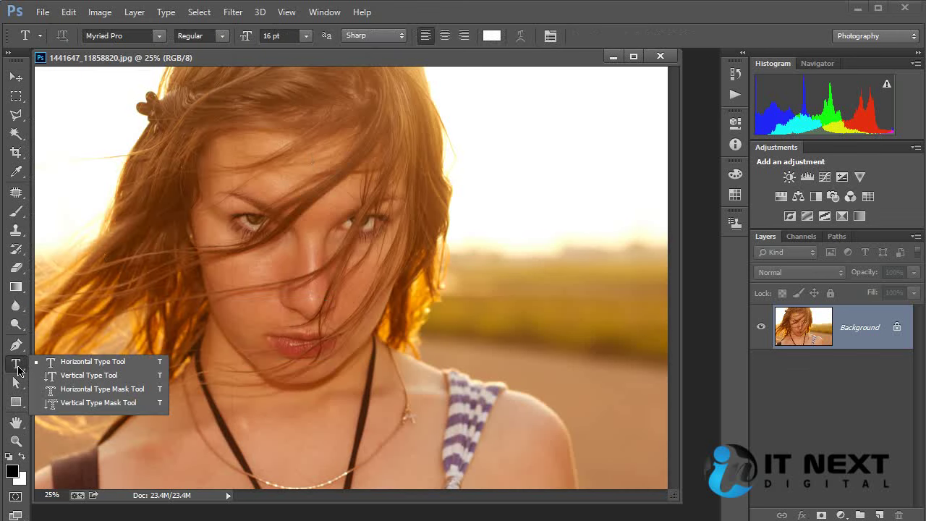
pyautogui.click(76, 362)
pyautogui.click(266, 211)
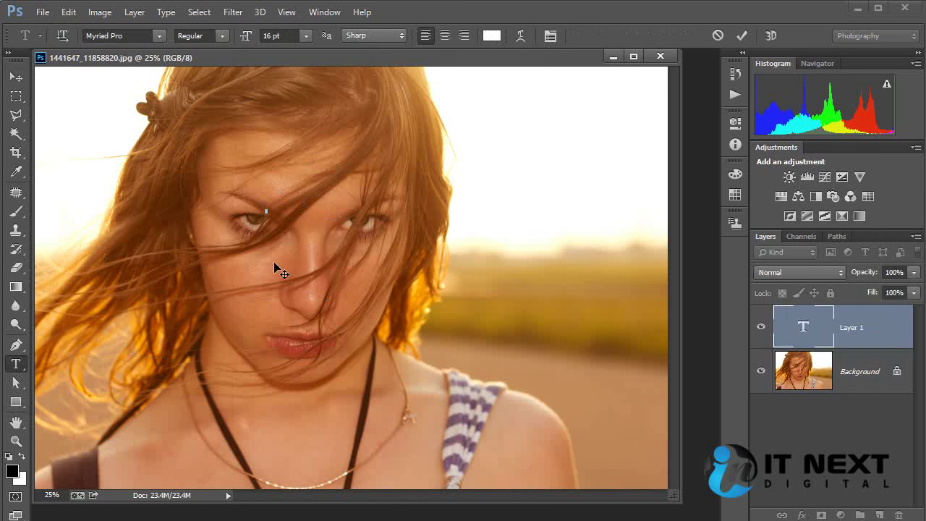
pyautogui.write('A')
pyautogui.click(16, 77)
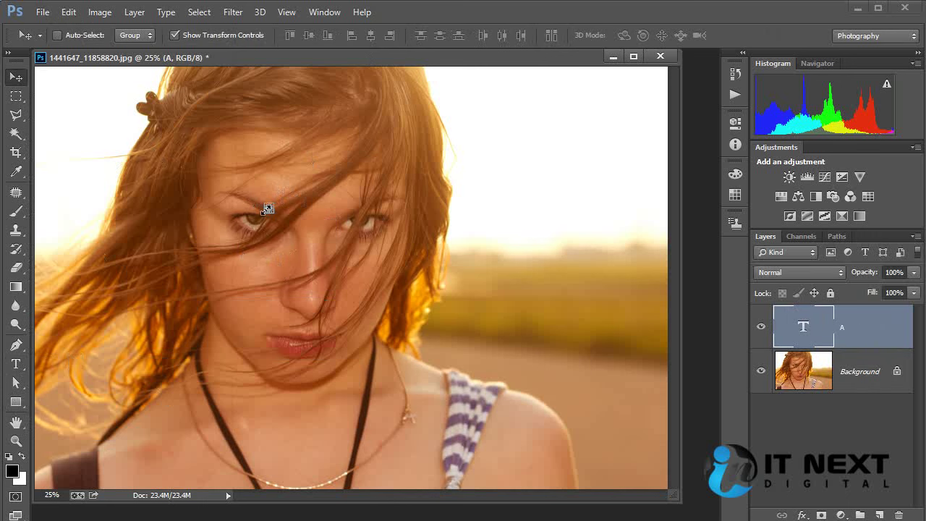
# - Enlarge the A with Free Transform and move it down over the face
pyautogui.hotkey('ctrl', 't')
pyautogui.moveTo(273, 217); pyautogui.dragTo(379, 403)
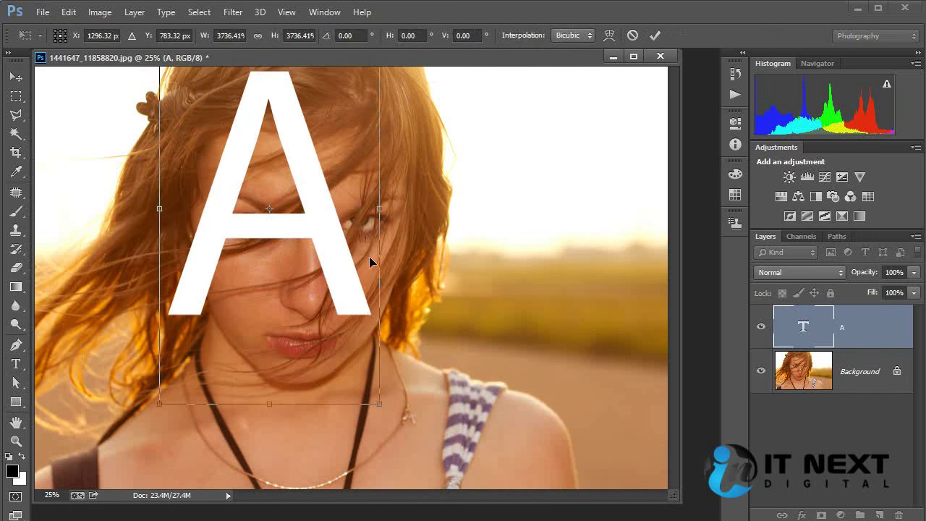
pyautogui.moveTo(369, 262); pyautogui.dragTo(364, 338)
pyautogui.press('Return')
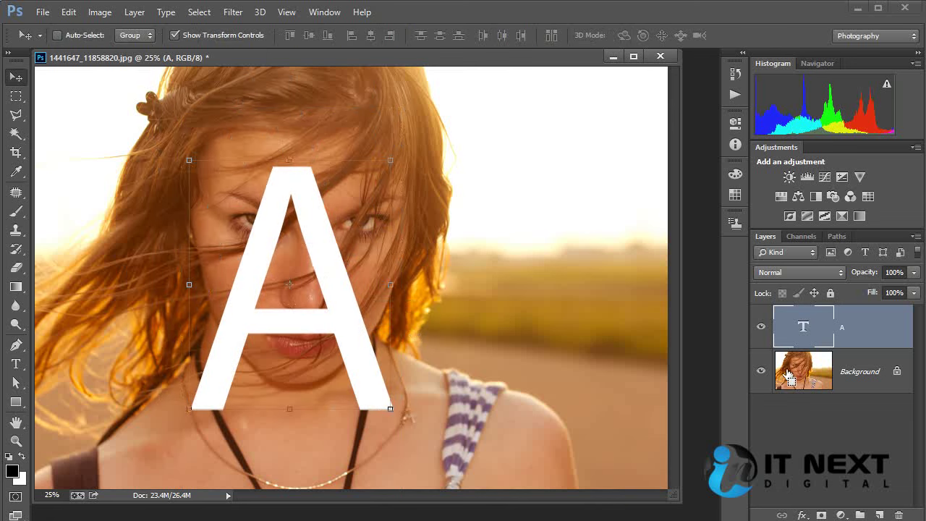
# - Load the A's outline as a selection, make it a work path, and delete the A text layer
pyautogui.moveTo(788, 373); pyautogui.dragTo(816, 333)
pyautogui.keyDown('ctrl'); pyautogui.click(816, 333); pyautogui.keyUp('ctrl')
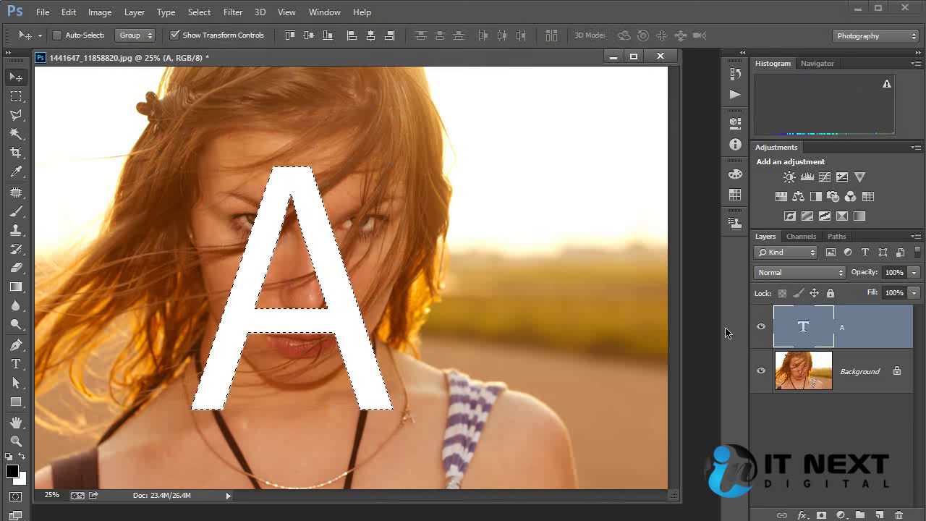
pyautogui.click(837, 235)
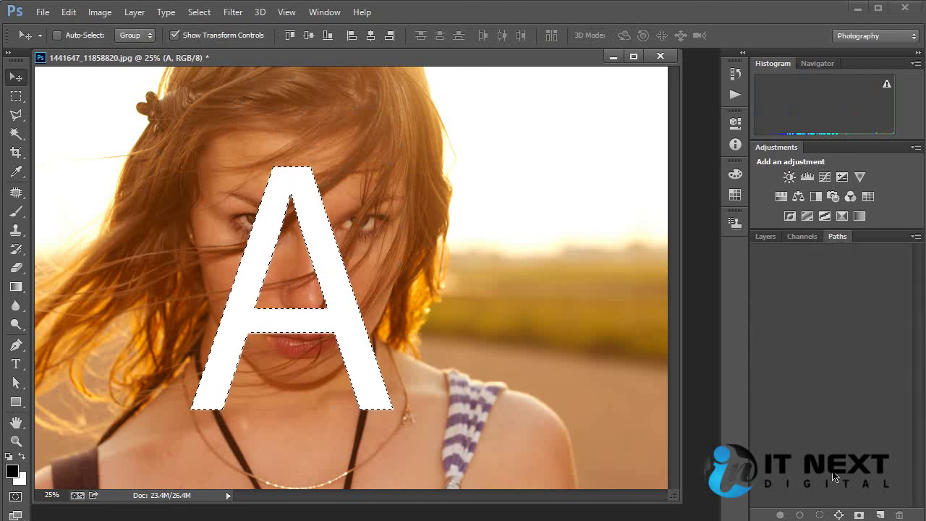
pyautogui.click(837, 514)
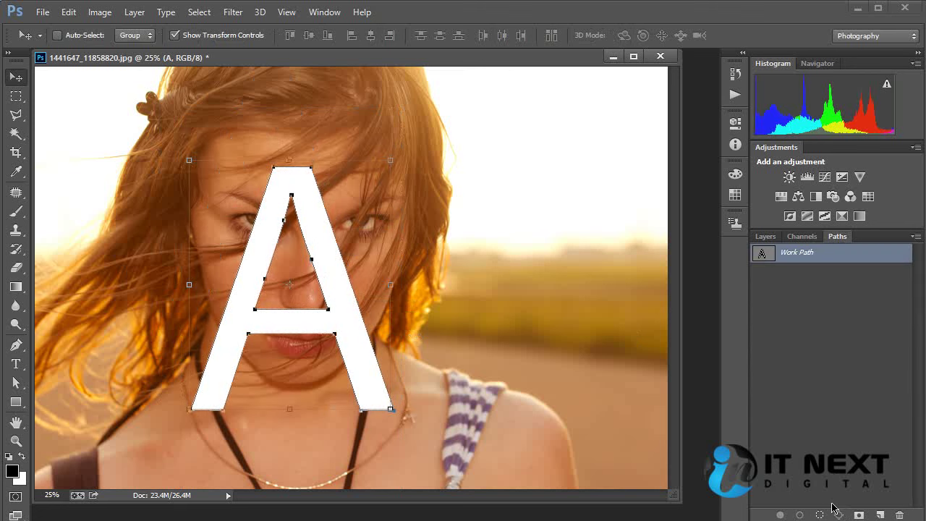
pyautogui.click(766, 236)
pyautogui.moveTo(819, 324)
pyautogui.mouseDown()
pyautogui.moveTo(875, 400)
pyautogui.moveTo(899, 515)
pyautogui.mouseUp()
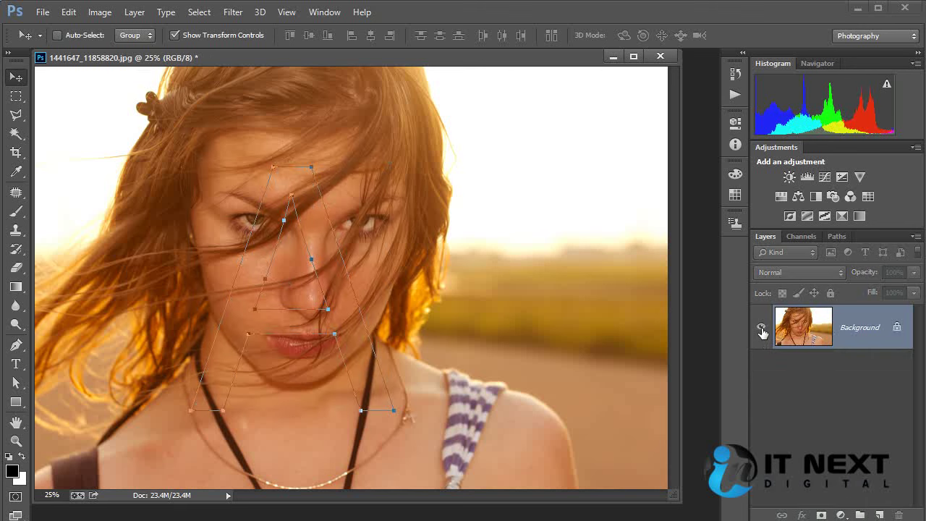
# - Convert Background into a hidden Layer 0 and open the File menu for export
pyautogui.doubleClick(858, 335)
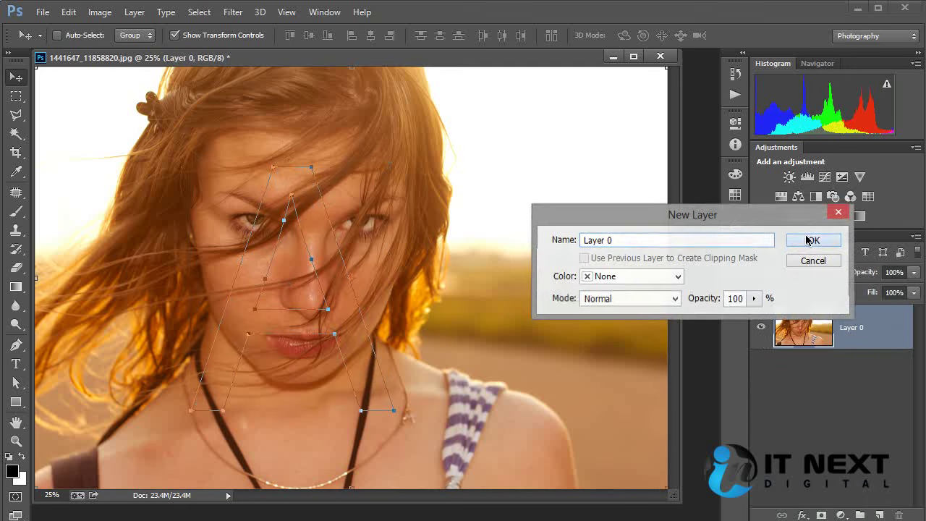
pyautogui.click(810, 240)
pyautogui.click(761, 327)
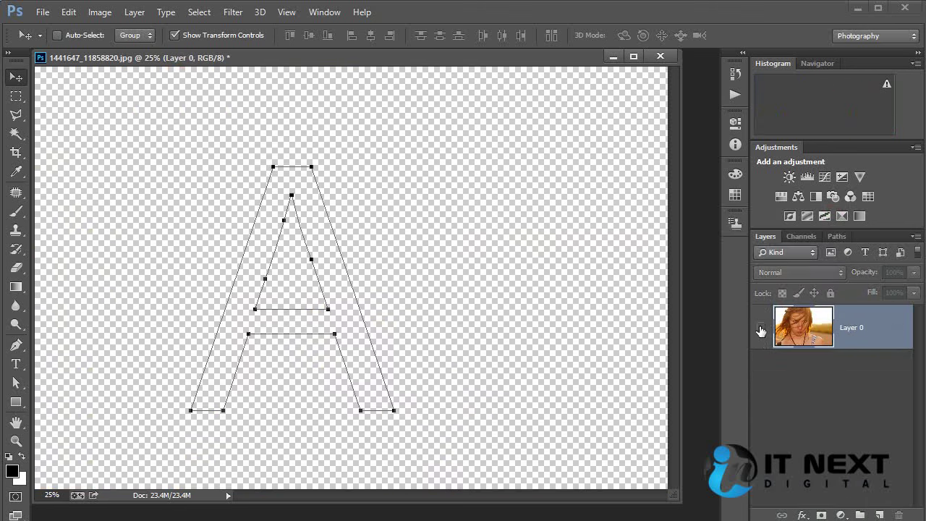
pyautogui.click(43, 13)
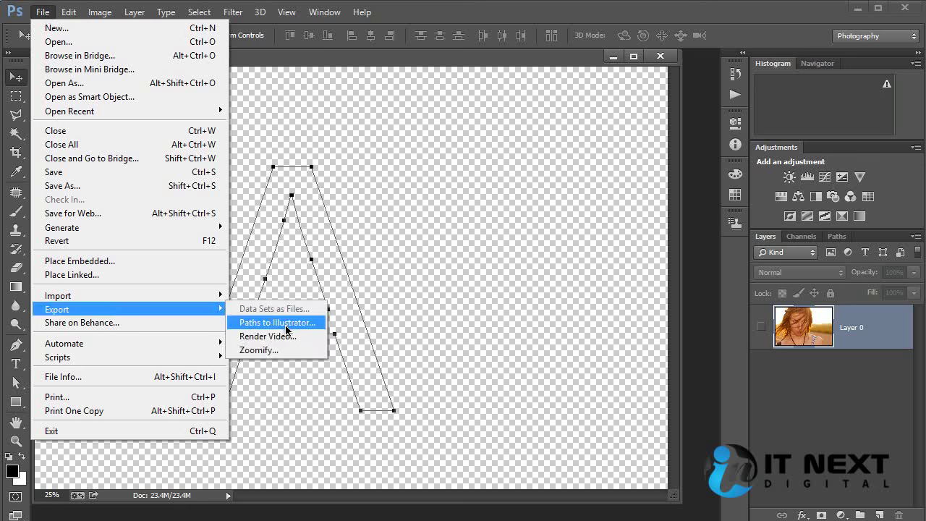
# - Export the Work Path to Illustrator as 1441647_11858820.ai in Backup2014 (G:) > CC
pyautogui.click(287, 323)
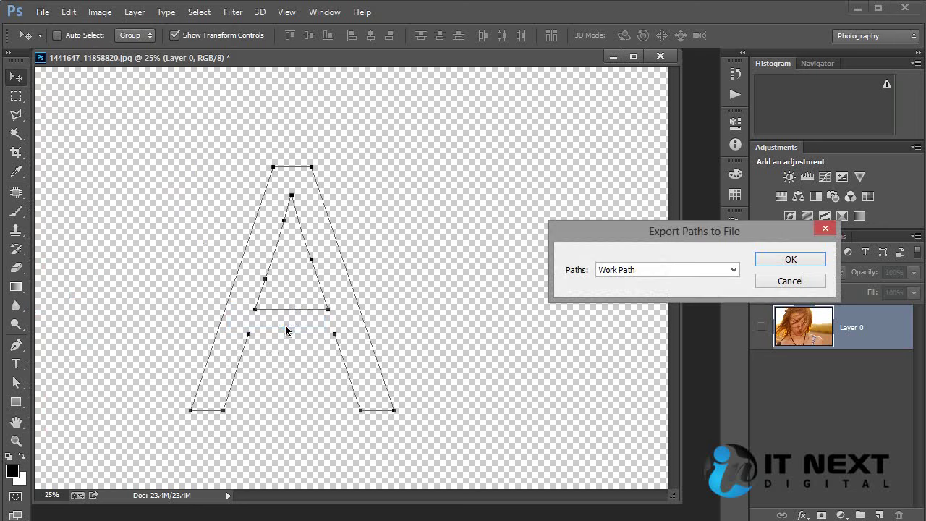
pyautogui.moveTo(685, 267); pyautogui.dragTo(479, 232)
pyautogui.click(603, 226)
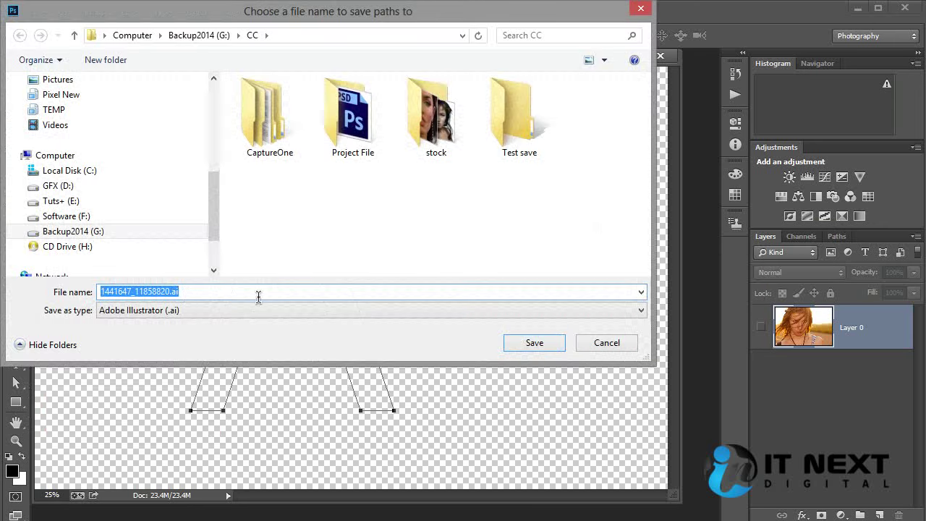
pyautogui.click(543, 347)
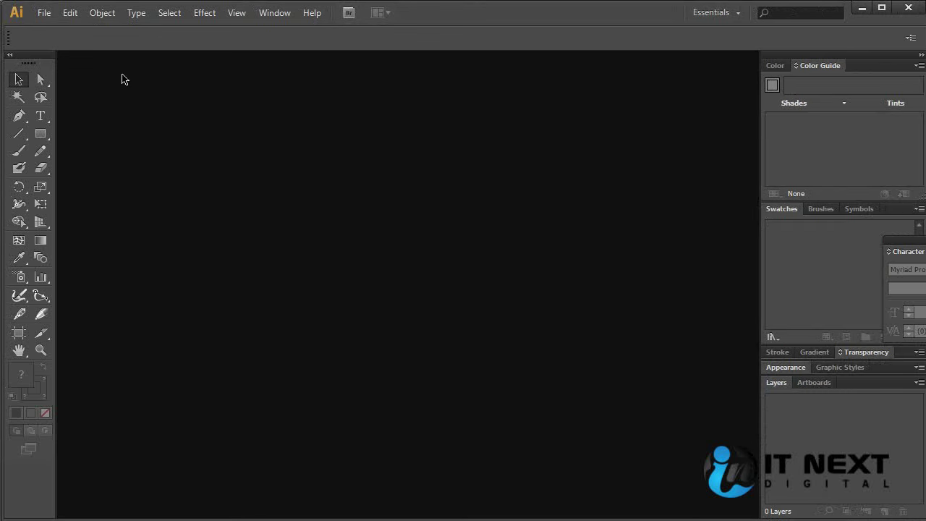
# - Open 1441647_11858820.ai from Backup2014 (G:) > CC, converting its artwork bounding box to an artboard
pyautogui.click(43, 12)
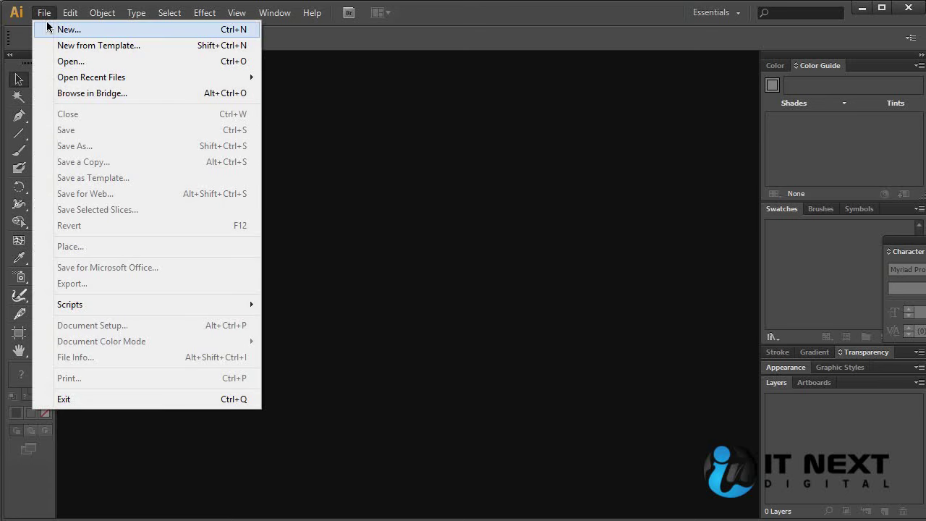
pyautogui.click(68, 63)
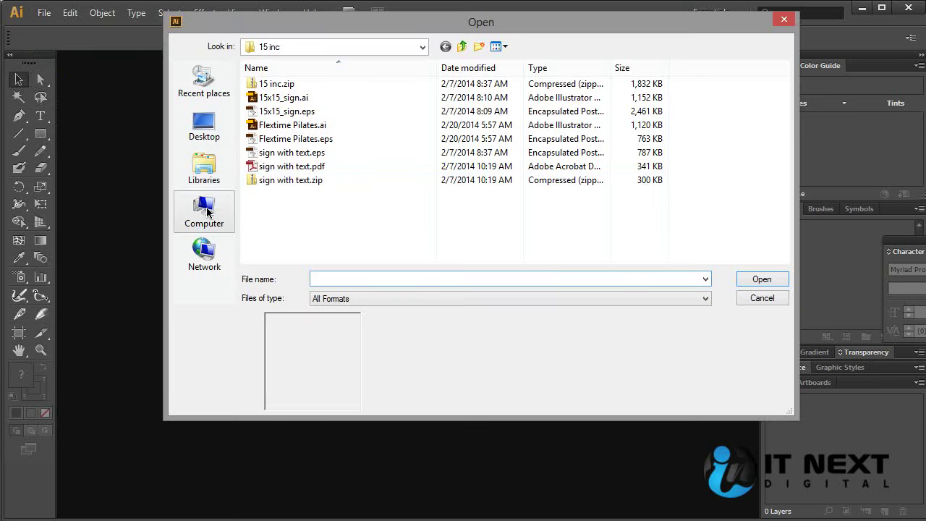
pyautogui.click(204, 213)
pyautogui.doubleClick(494, 144)
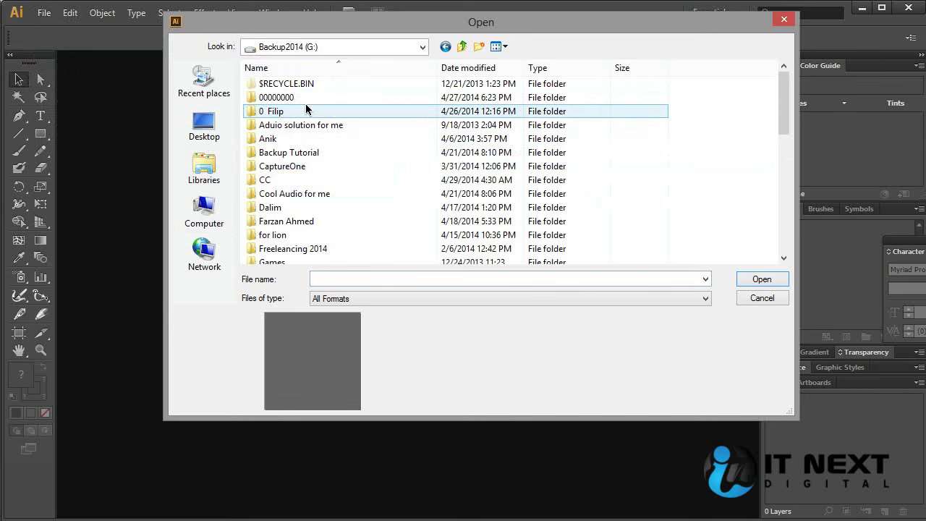
pyautogui.doubleClick(266, 179)
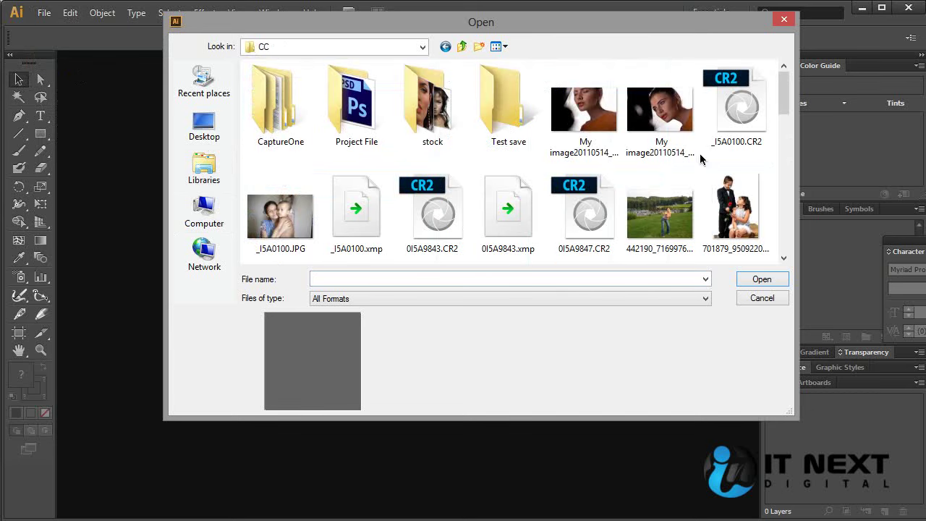
pyautogui.moveTo(783, 94); pyautogui.dragTo(782, 235)
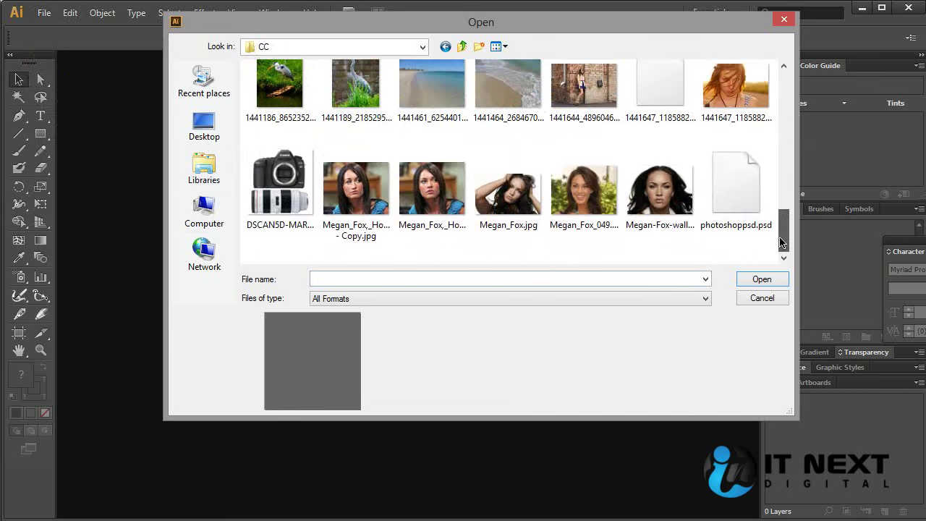
pyautogui.doubleClick(662, 112)
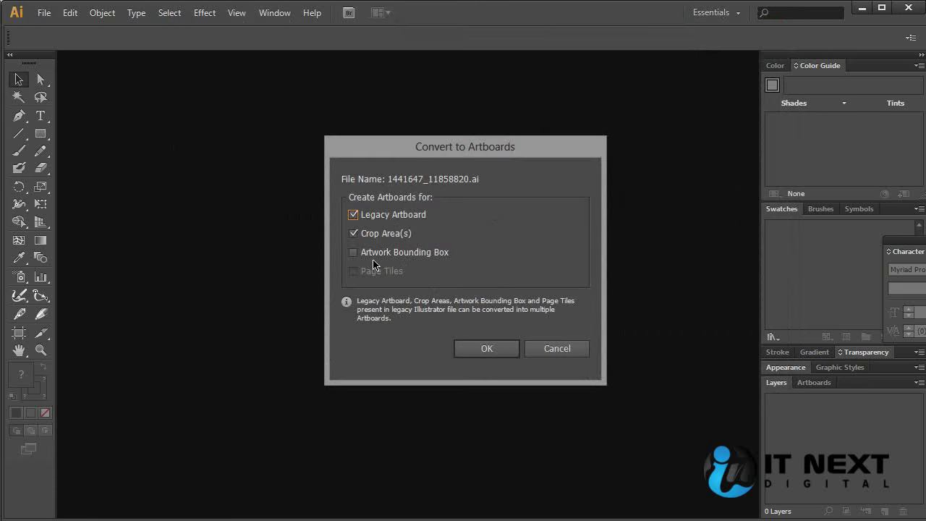
pyautogui.click(369, 253)
pyautogui.click(490, 352)
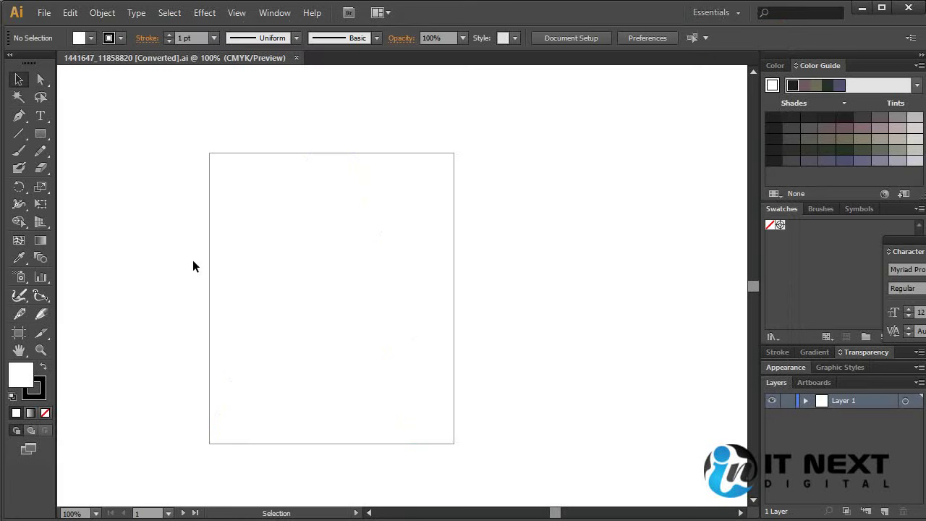
# - Fill the whole letter A path with pink
pyautogui.moveTo(134, 135); pyautogui.dragTo(552, 460)
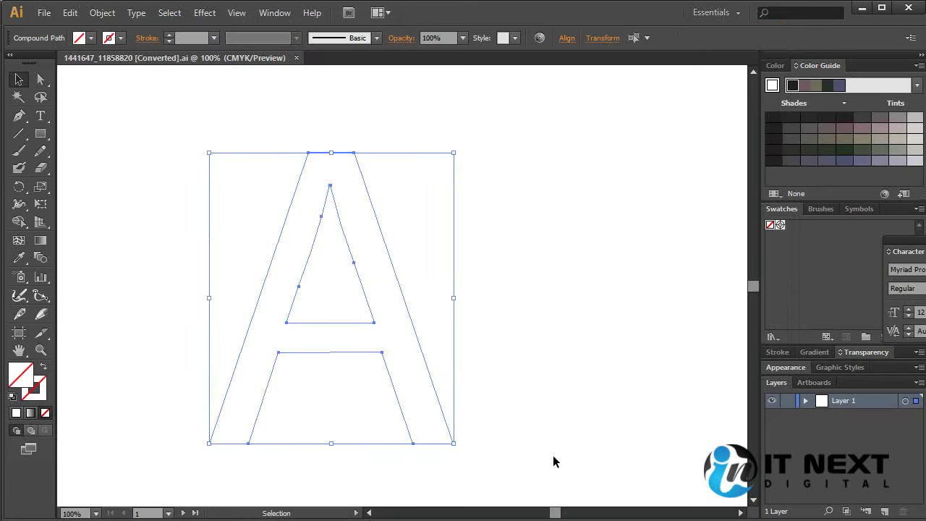
pyautogui.doubleClick(19, 375)
pyautogui.moveTo(699, 419); pyautogui.dragTo(641, 385)
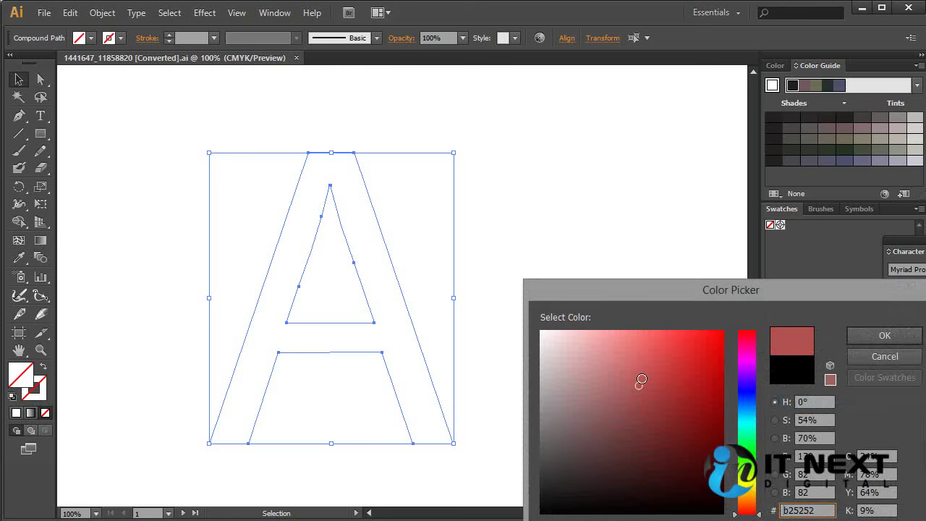
pyautogui.click(747, 344)
pyautogui.click(884, 334)
pyautogui.click(529, 294)
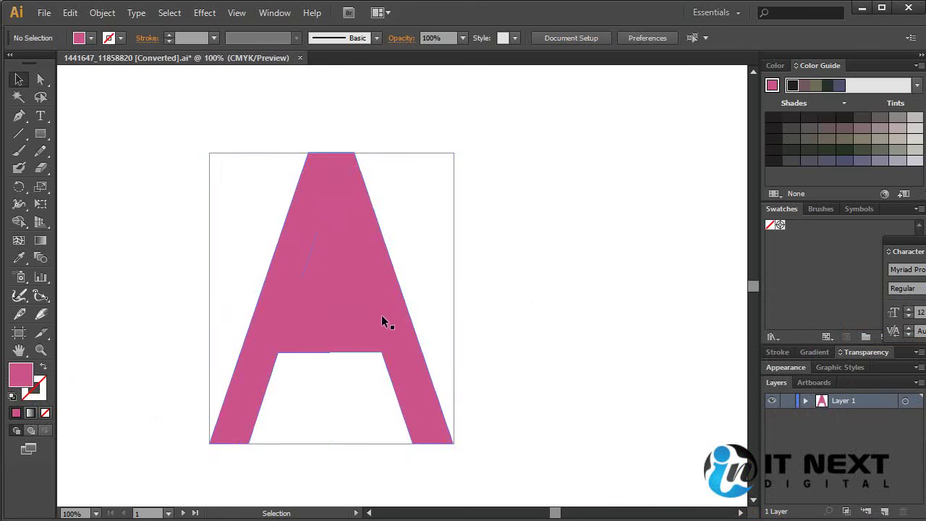
# - Remove the fill from the A's inner triangle and delete that triangle path
pyautogui.click(337, 304)
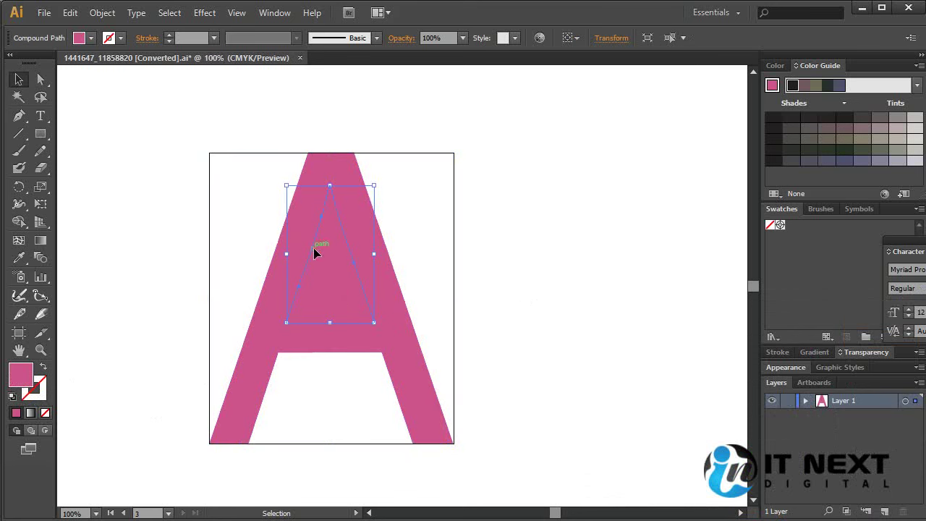
pyautogui.click(493, 313)
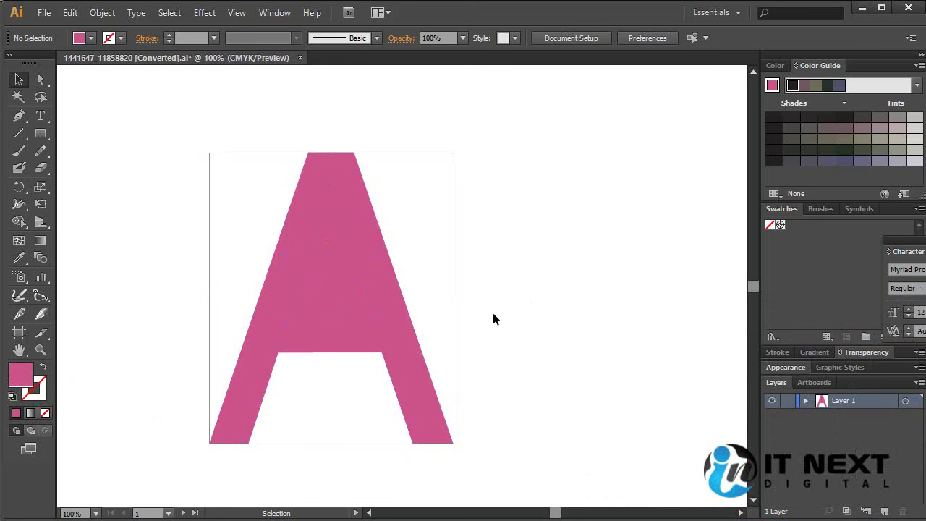
pyautogui.click(338, 289)
pyautogui.click(40, 79)
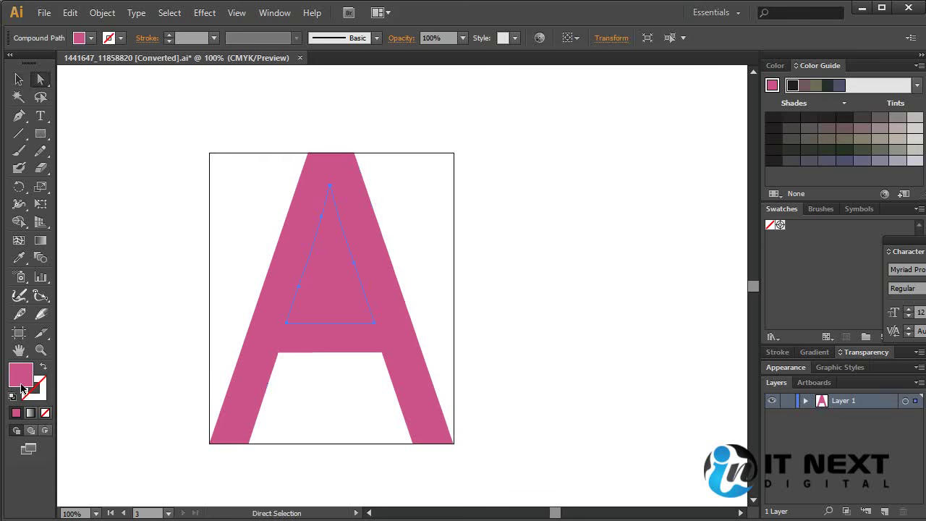
pyautogui.click(45, 412)
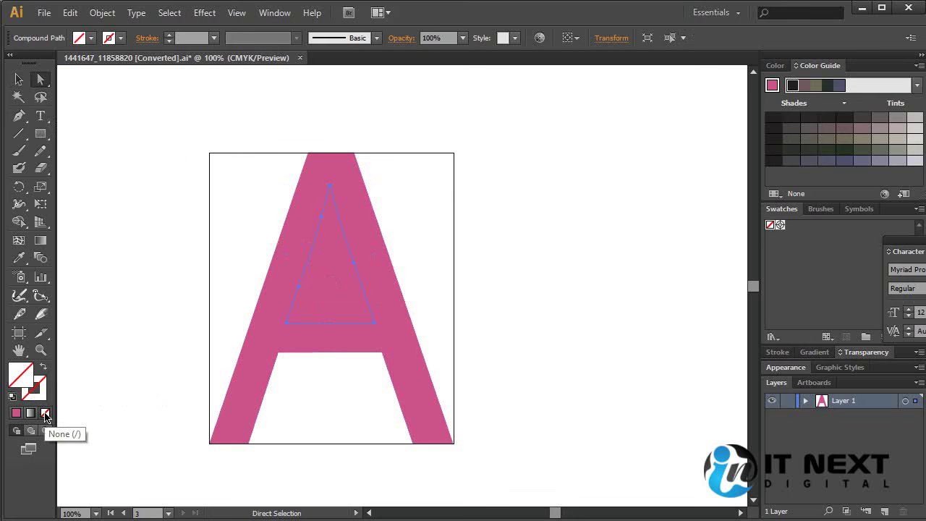
pyautogui.hotkey('ctrl', 'shift', 'a')
pyautogui.click(334, 289)
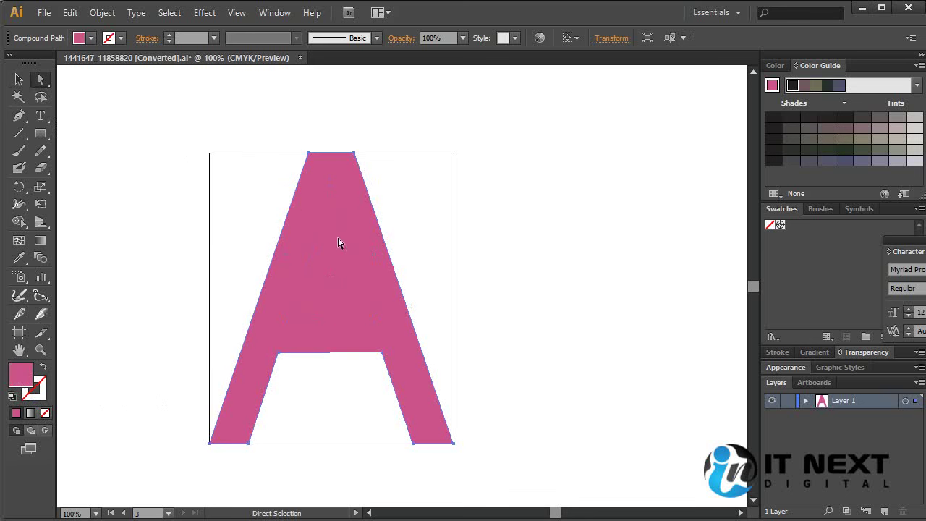
pyautogui.click(331, 190)
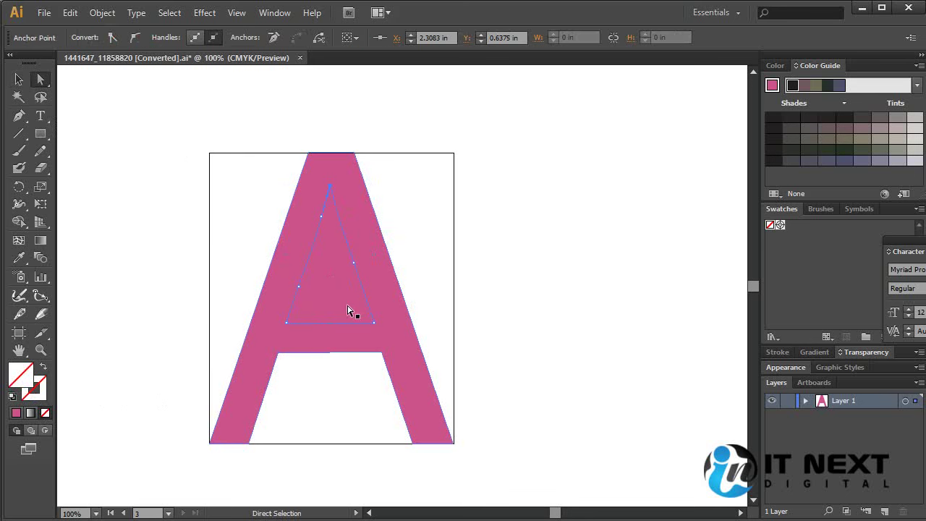
pyautogui.press('Delete')
# - Test moving the A off the artboard, undo it, then close the document without saving
pyautogui.moveTo(343, 292); pyautogui.dragTo(551, 301)
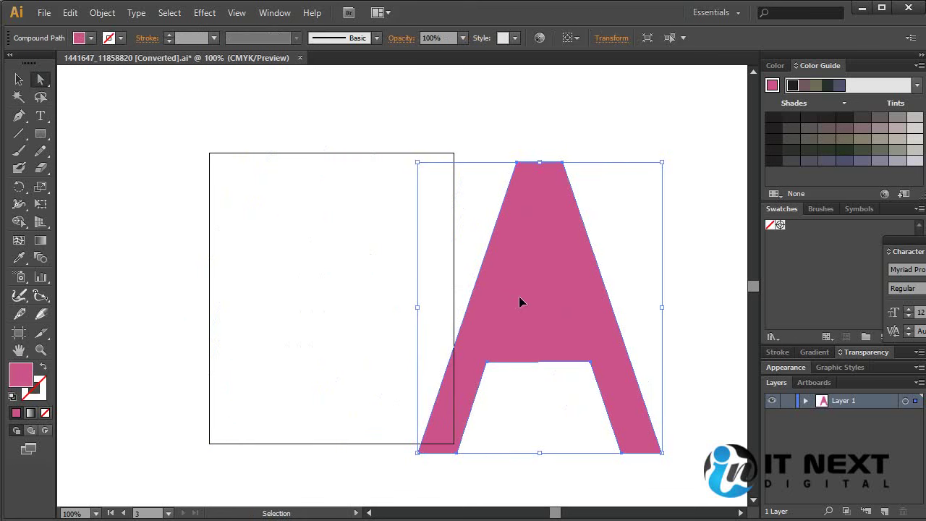
pyautogui.hotkey('ctrl', 'z')
pyautogui.click(319, 275)
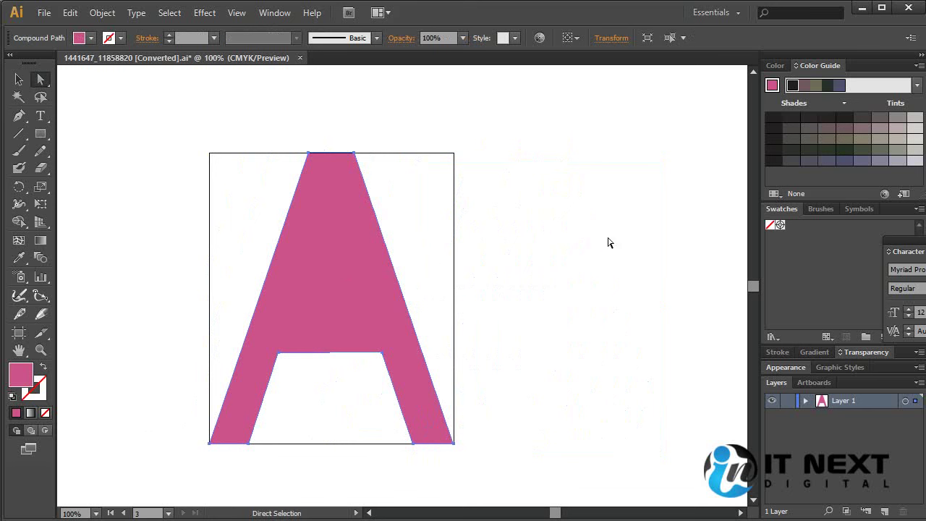
pyautogui.click(294, 151)
pyautogui.moveTo(335, 263); pyautogui.dragTo(553, 282)
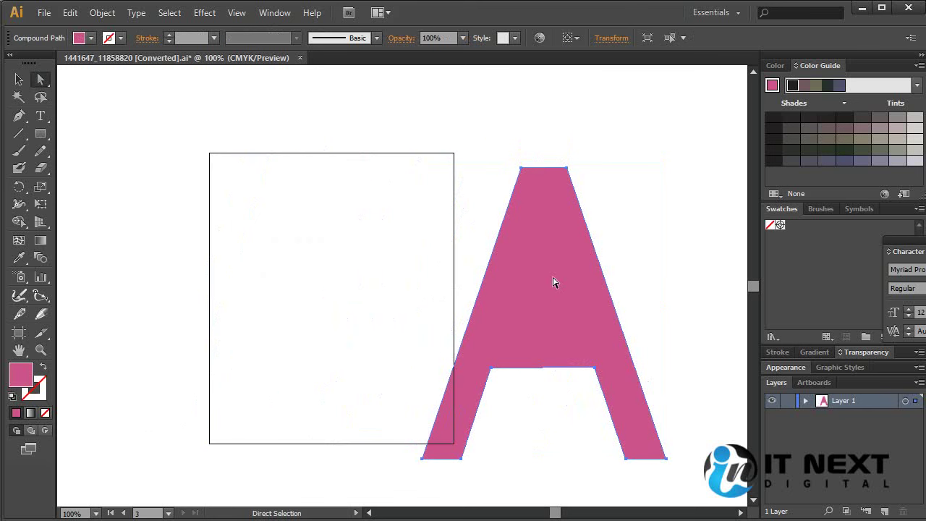
pyautogui.hotkey('ctrl', 'z')
pyautogui.click(554, 279)
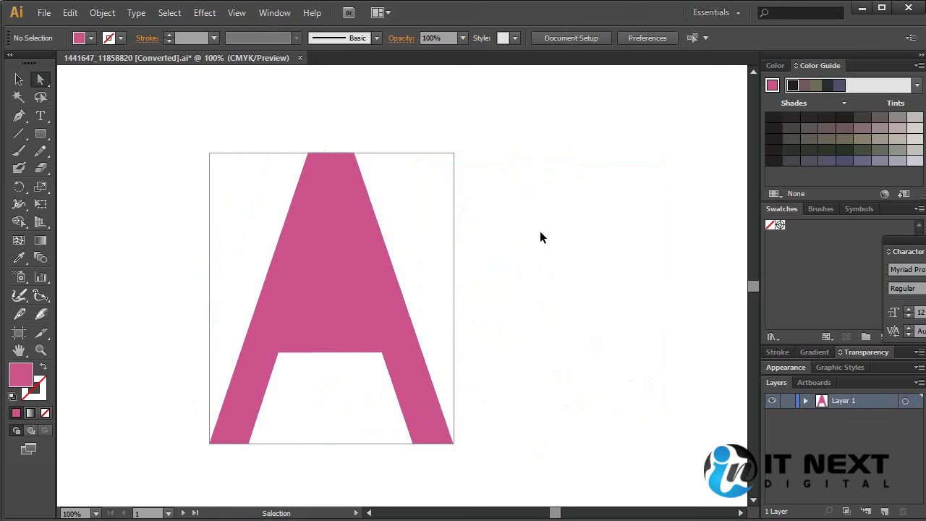
pyautogui.hotkey('ctrl', 'w')
pyautogui.click(537, 283)
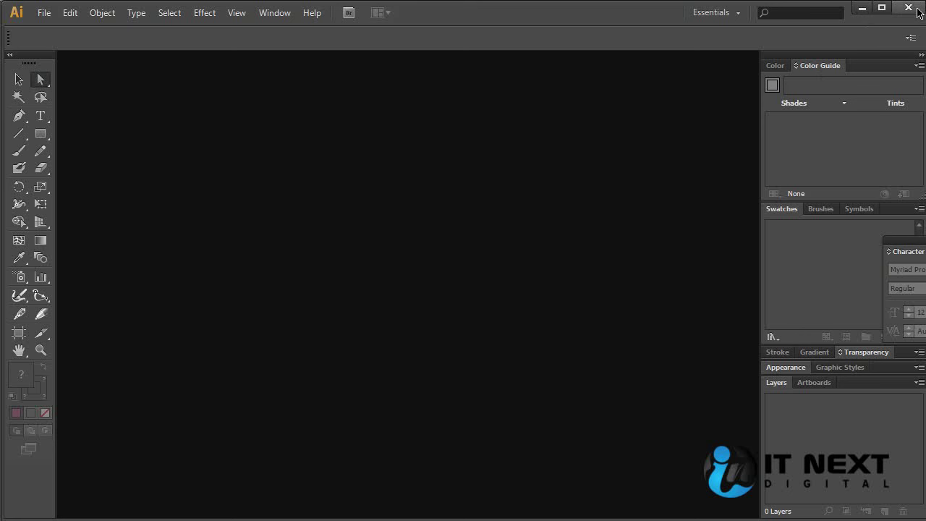
# - Minimize Illustrator and create a new default document in Photoshop
pyautogui.click(862, 9)
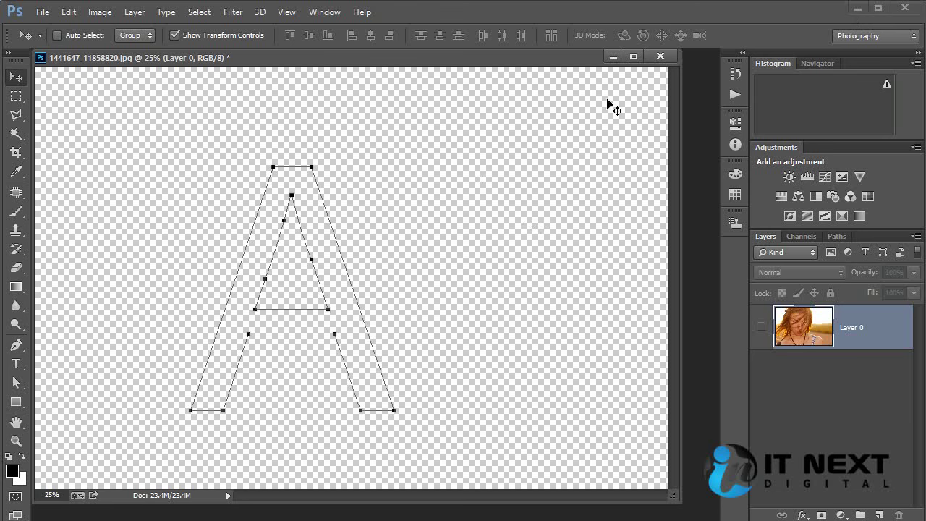
pyautogui.click(42, 12)
pyautogui.click(50, 28)
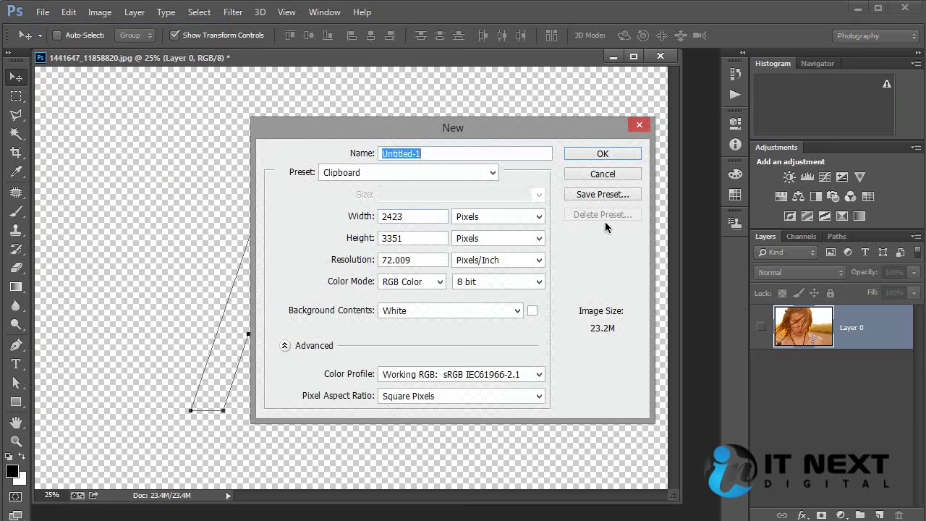
pyautogui.click(602, 154)
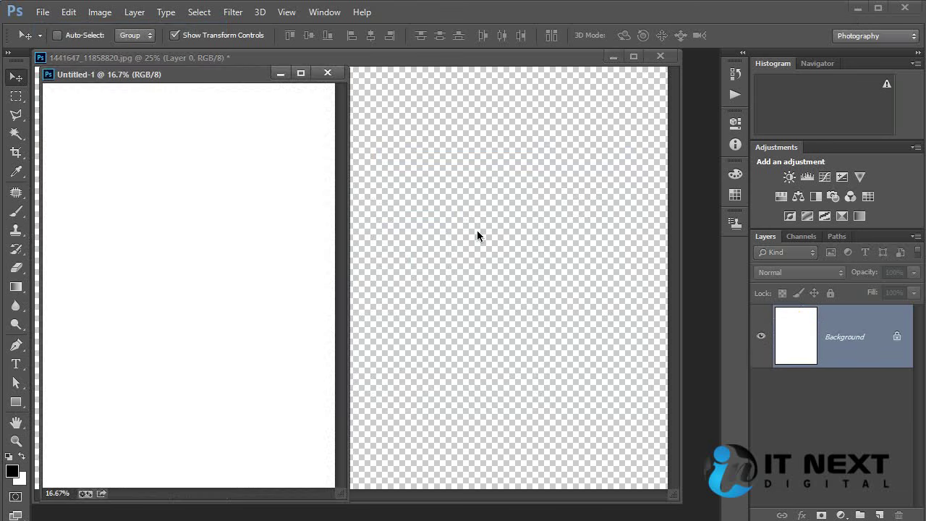
# - Export the Document Bounds path to Illustrator, saved as test.ai
pyautogui.click(43, 12)
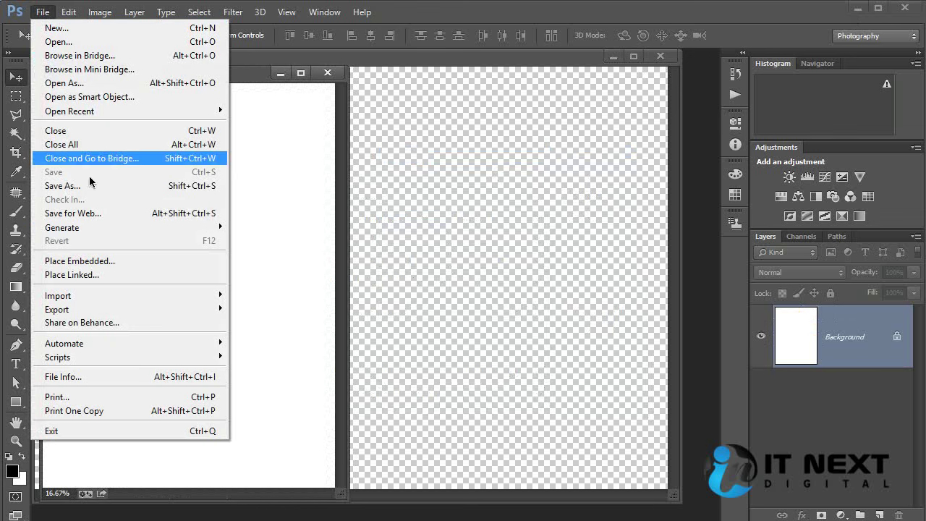
pyautogui.moveTo(57, 309)
pyautogui.click(260, 323)
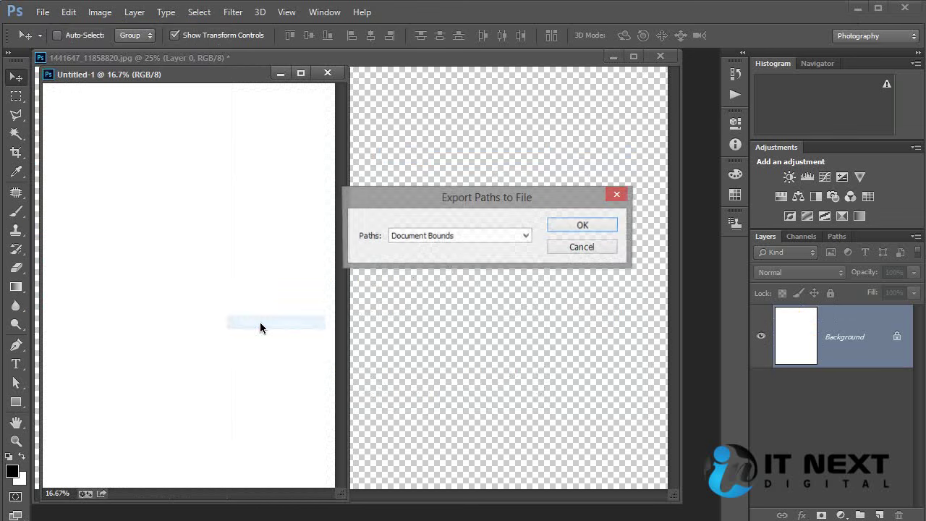
pyautogui.click(582, 227)
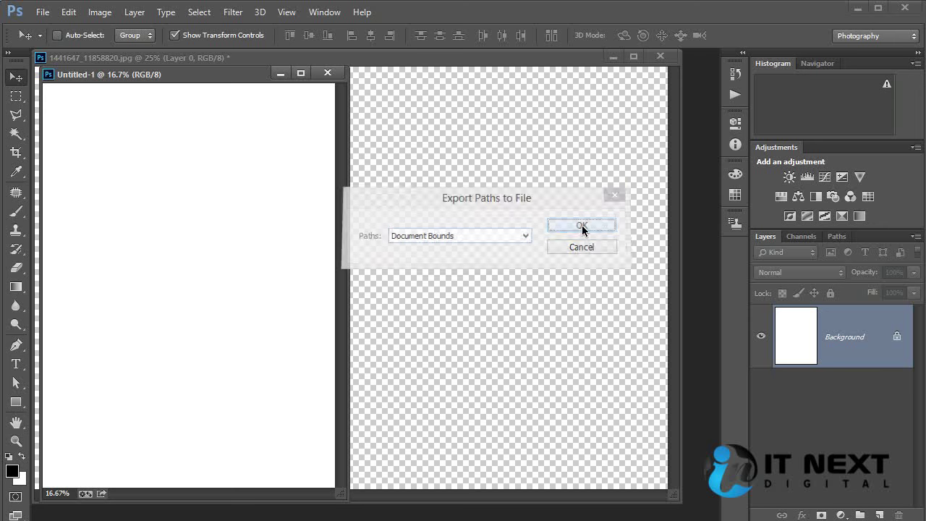
pyautogui.click(143, 292)
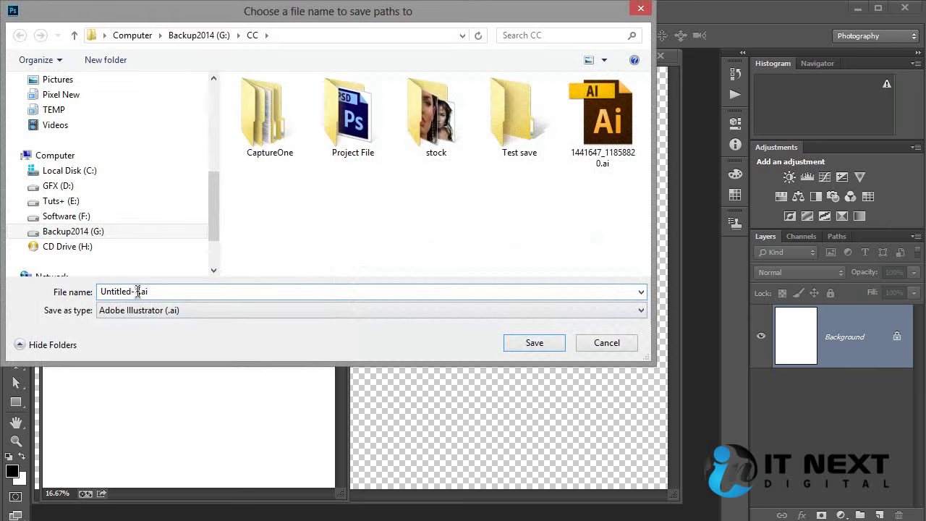
pyautogui.moveTo(138, 291); pyautogui.dragTo(4, 292)
pyautogui.write('test')
pyautogui.click(530, 345)
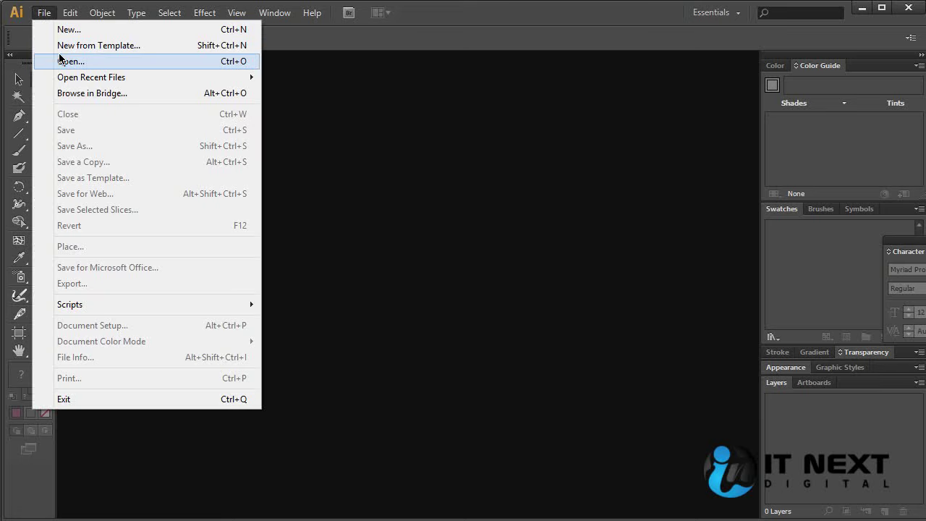
# - Open test.ai and 1441647_11858820.ai together, confirming artboard conversion for each
pyautogui.click(64, 61)
pyautogui.moveTo(787, 97)
pyautogui.mouseDown()
pyautogui.moveTo(781, 250)
pyautogui.moveTo(784, 196)
pyautogui.mouseUp()
pyautogui.click(280, 221)
pyautogui.keyDown('ctrl'); pyautogui.click(666, 208); pyautogui.keyUp('ctrl')
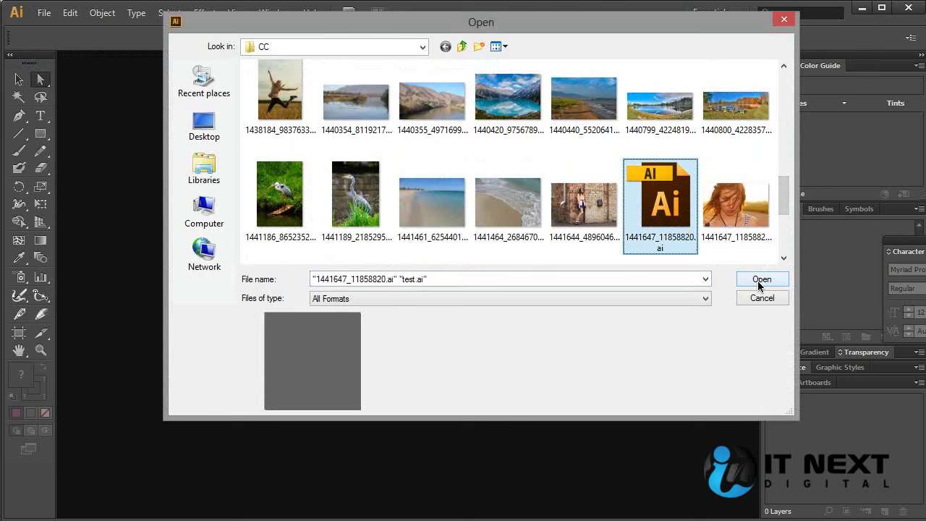
pyautogui.click(757, 281)
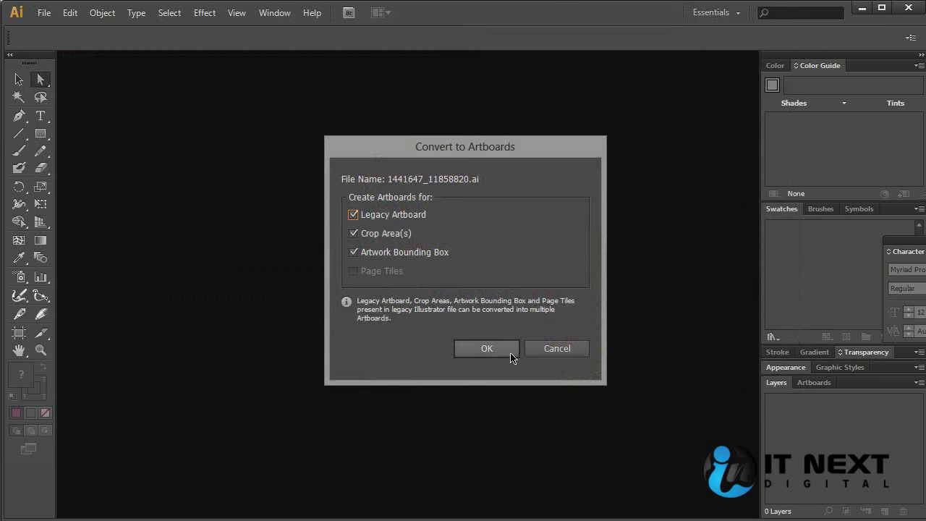
pyautogui.click(486, 350)
pyautogui.click(507, 353)
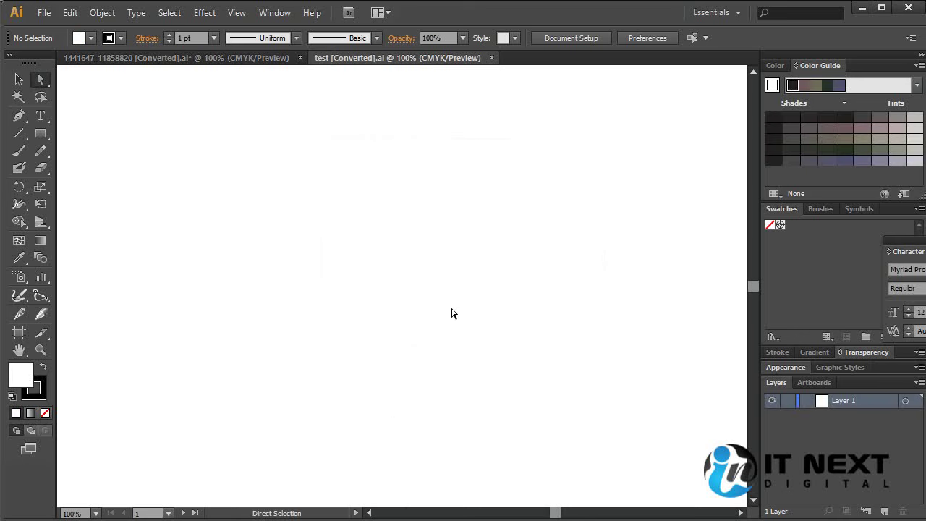
# - Marquee-select on test.ai's blank artboard and zoom out twice to find its square
pyautogui.moveTo(241, 118); pyautogui.dragTo(605, 468)
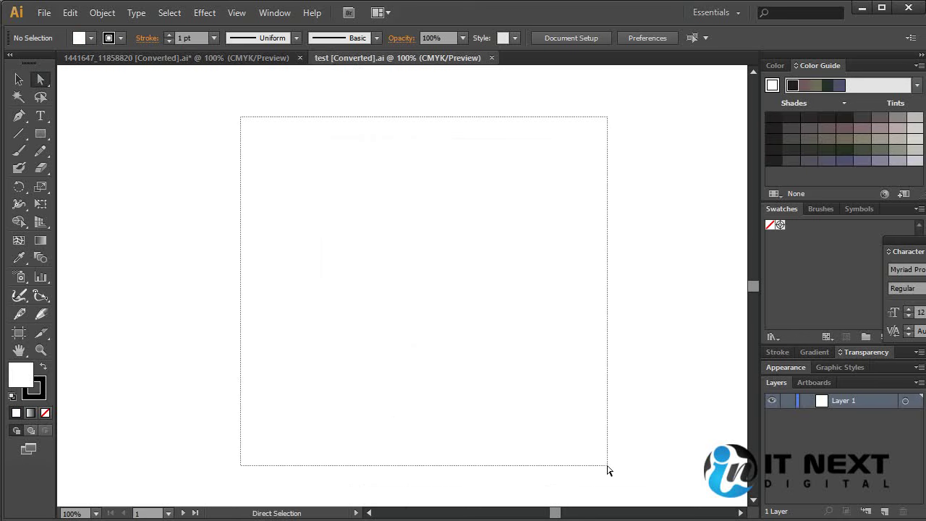
pyautogui.moveTo(178, 153); pyautogui.dragTo(668, 490)
pyautogui.moveTo(178, 119); pyautogui.dragTo(272, 229)
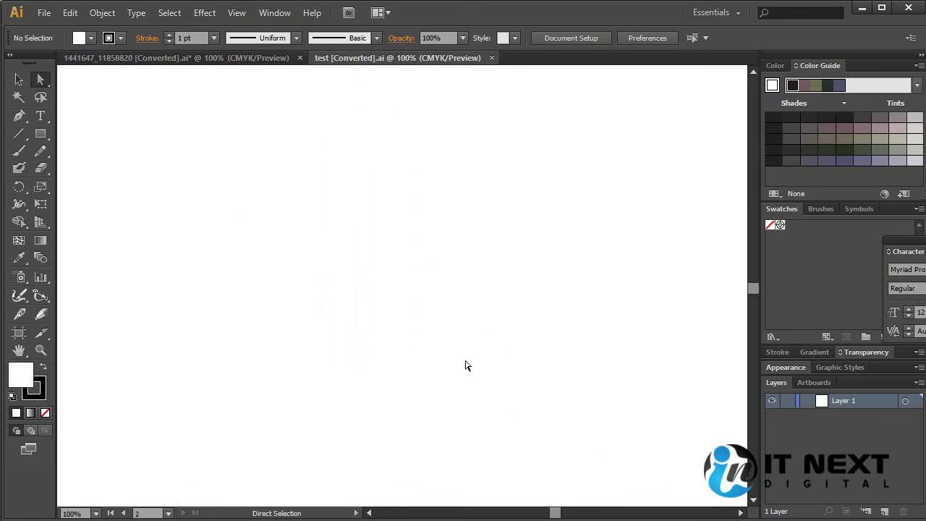
pyautogui.hotkey('ctrl', '-')
pyautogui.hotkey('ctrl', '-')
pyautogui.hotkey('ctrl', '-')
pyautogui.hotkey('ctrl', '-')
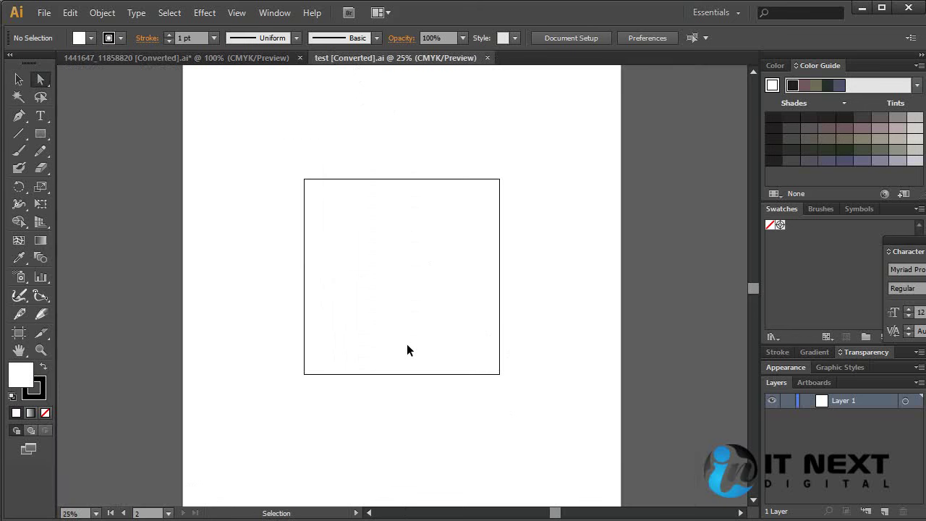
pyautogui.hotkey('ctrl', '-')
pyautogui.moveTo(275, 130); pyautogui.dragTo(622, 491)
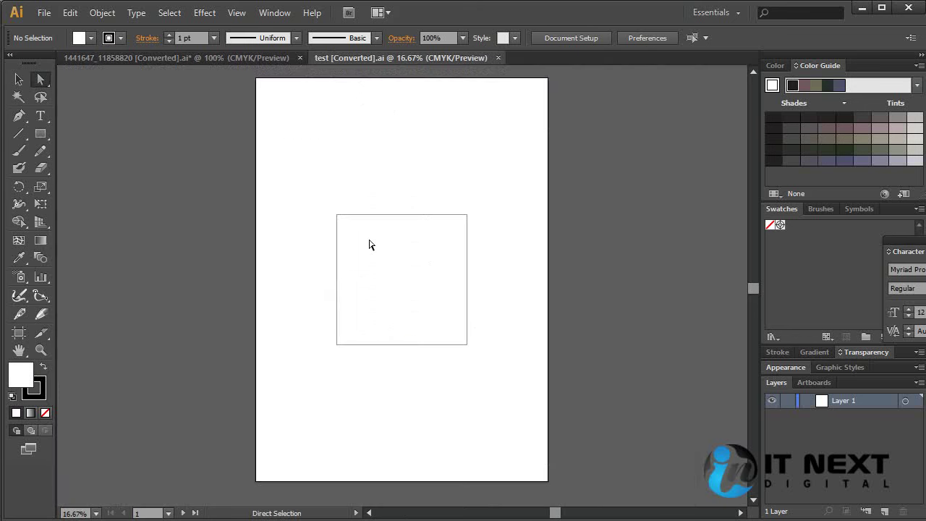
# - Compare the unfilled A path with test.ai's square outline, ending on the A document
pyautogui.click(185, 58)
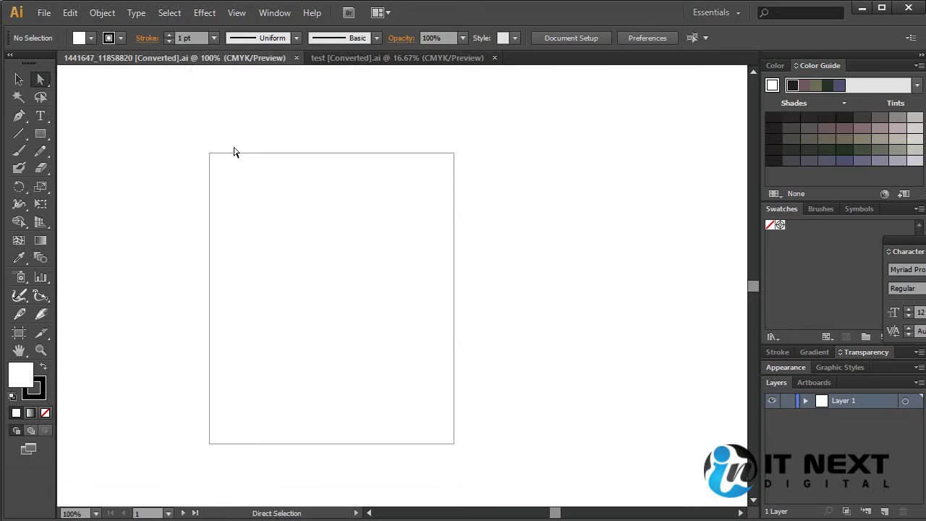
pyautogui.moveTo(142, 117)
pyautogui.mouseDown()
pyautogui.moveTo(405, 388)
pyautogui.moveTo(561, 475)
pyautogui.mouseUp()
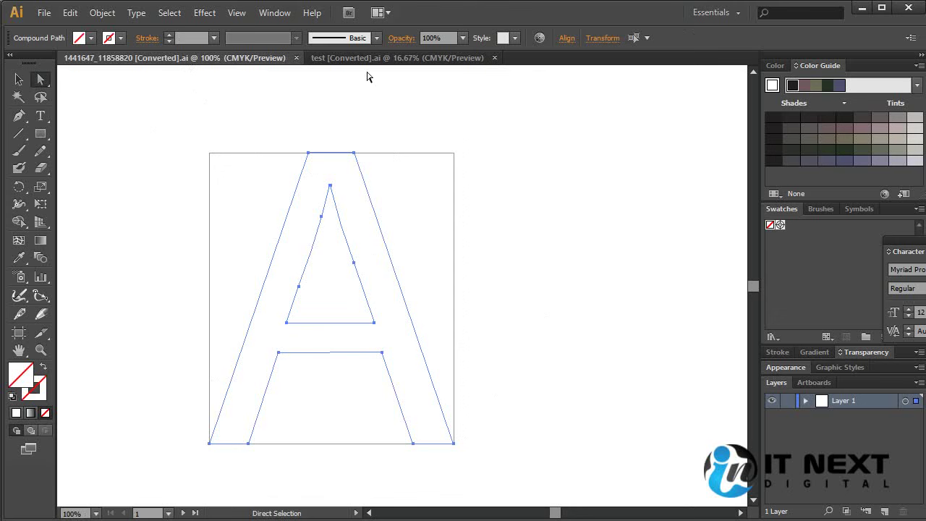
pyautogui.click(369, 59)
pyautogui.moveTo(304, 172); pyautogui.dragTo(547, 429)
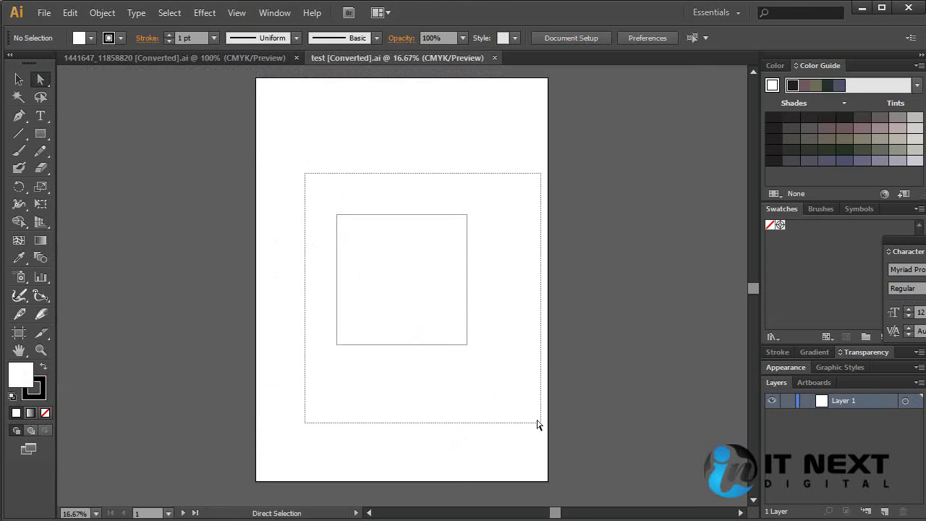
pyautogui.click(252, 61)
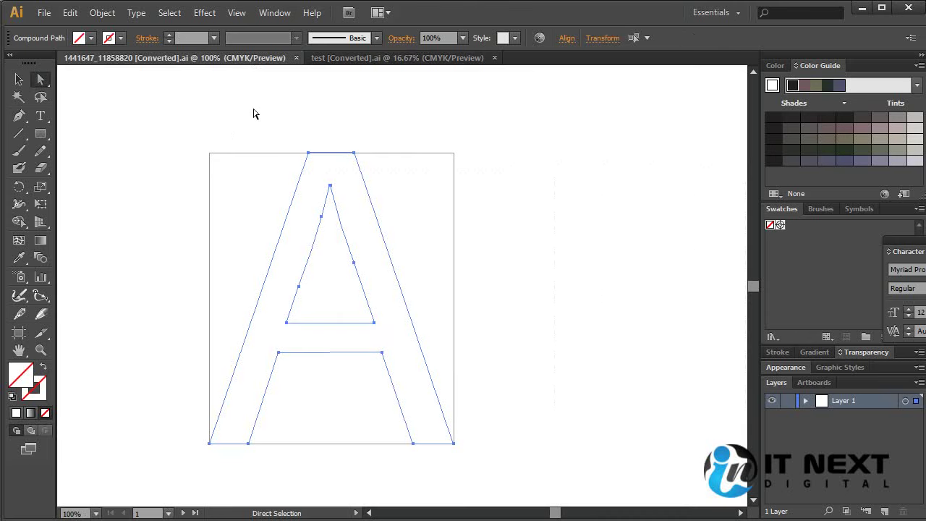